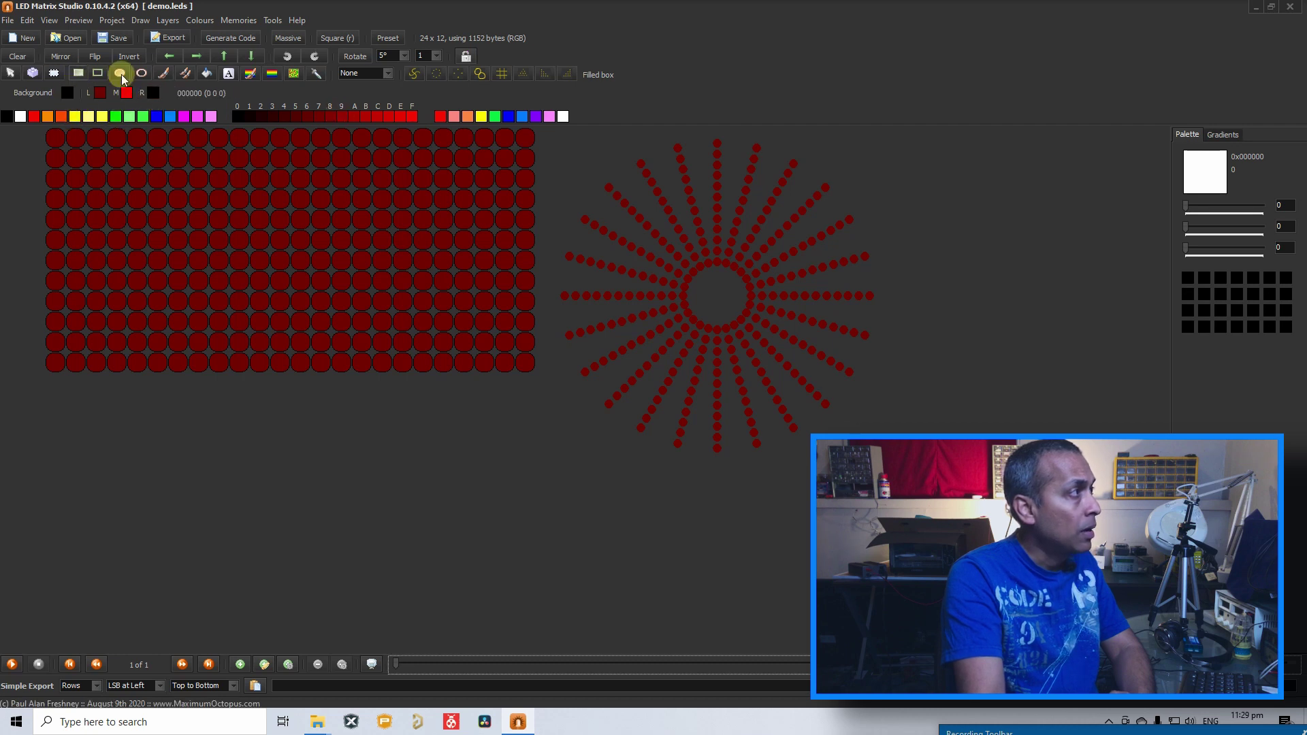
Clear the matrix to black and stamp the Petals pattern in bright red as criss-cross diagonals
click(59, 141)
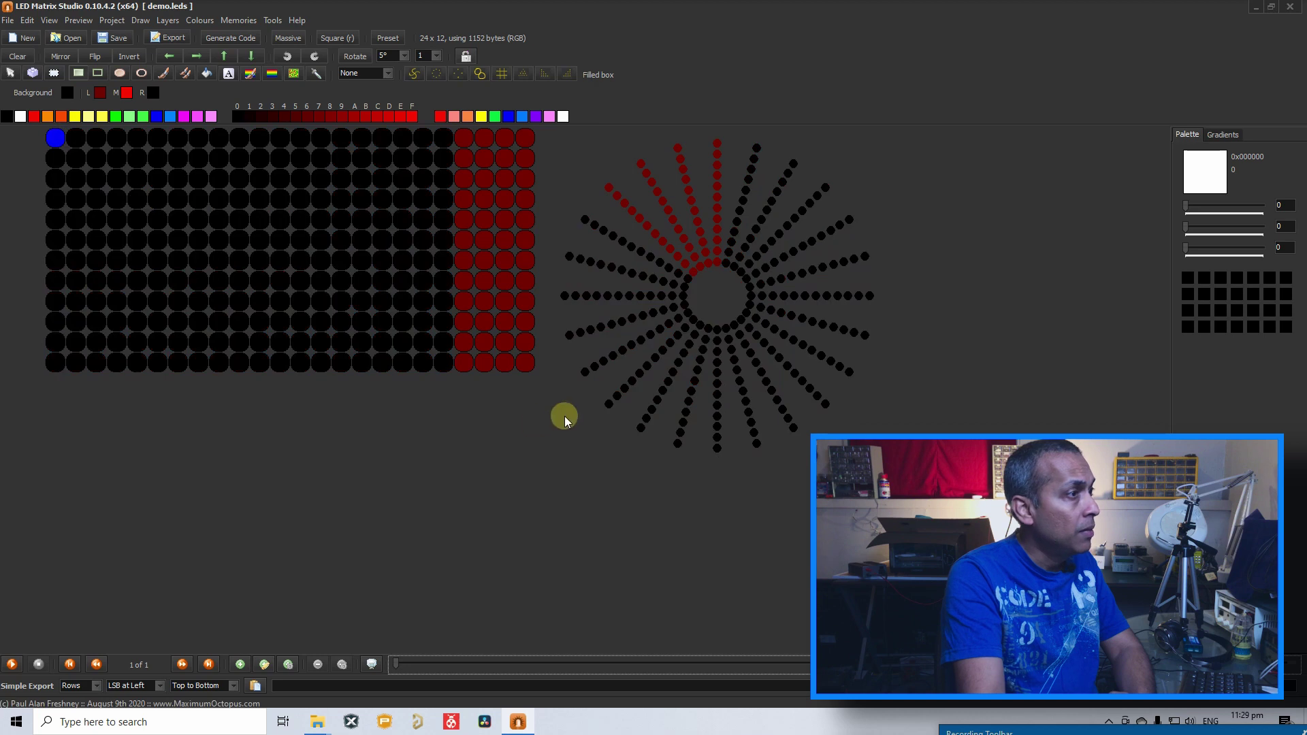
click(531, 368)
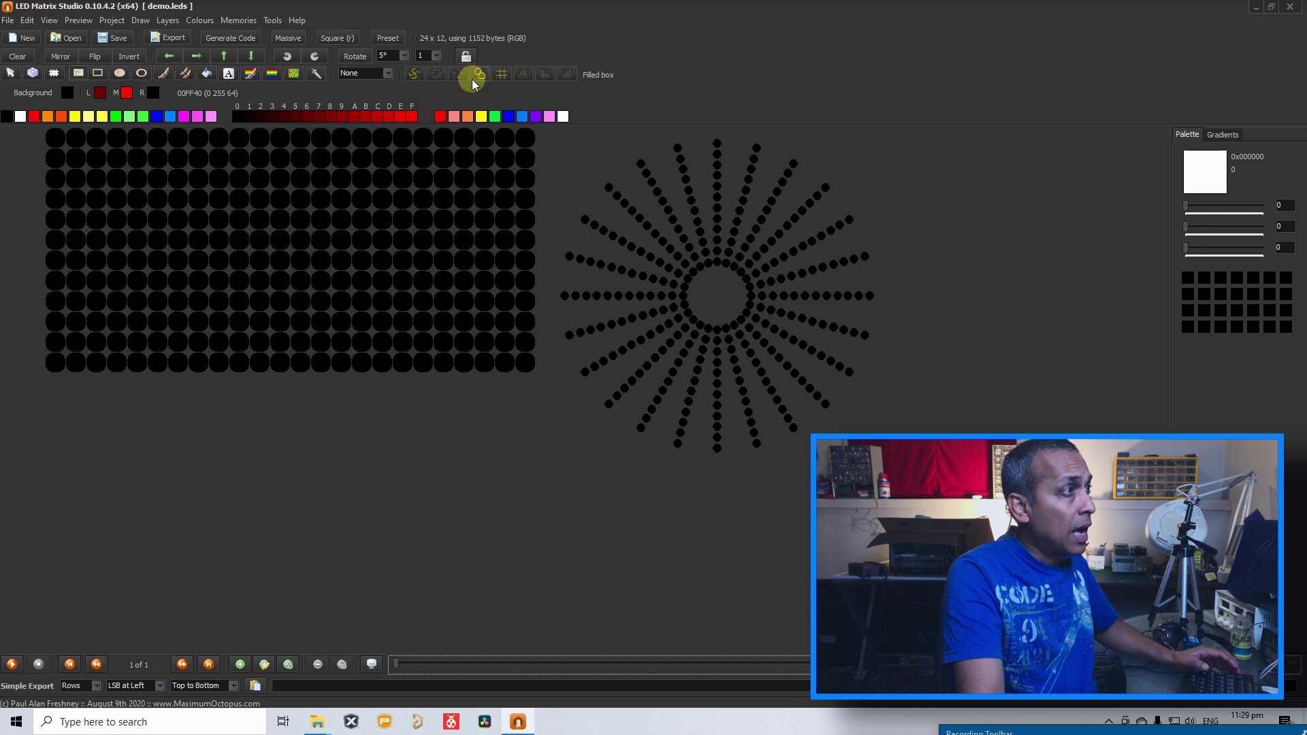
click(414, 121)
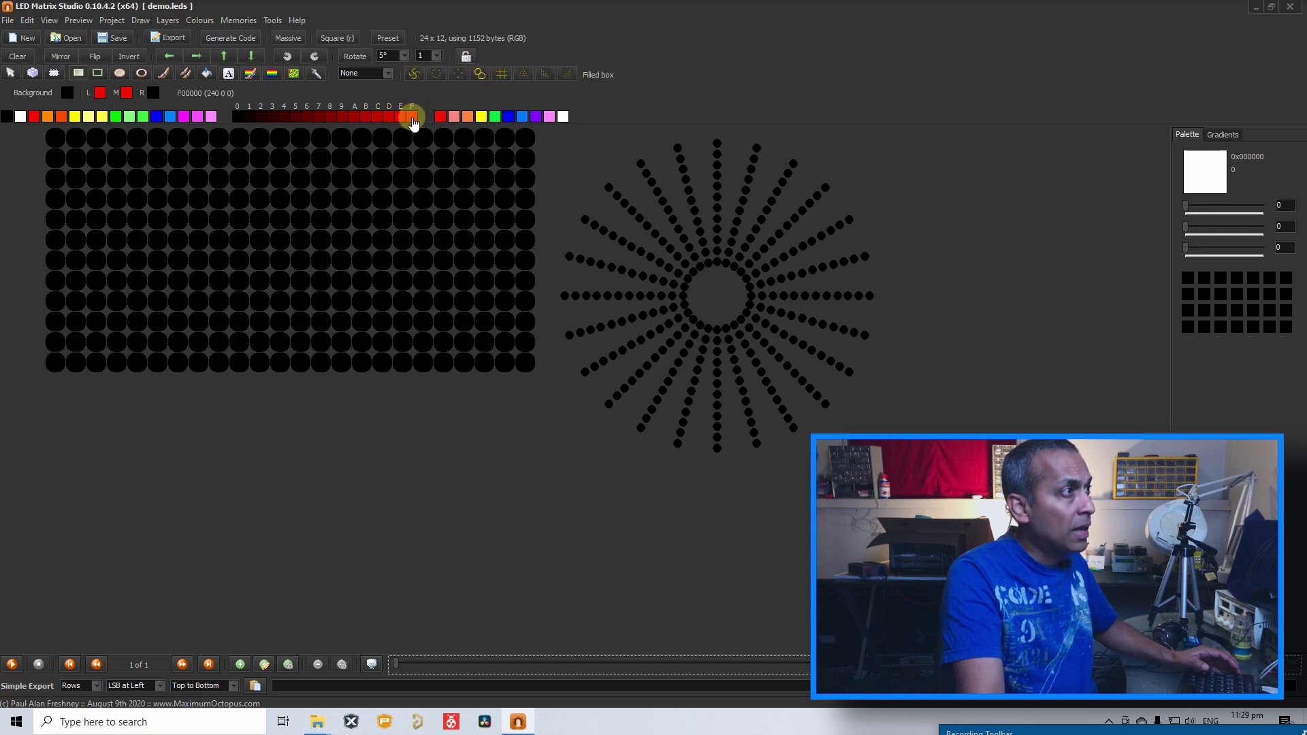
click(479, 75)
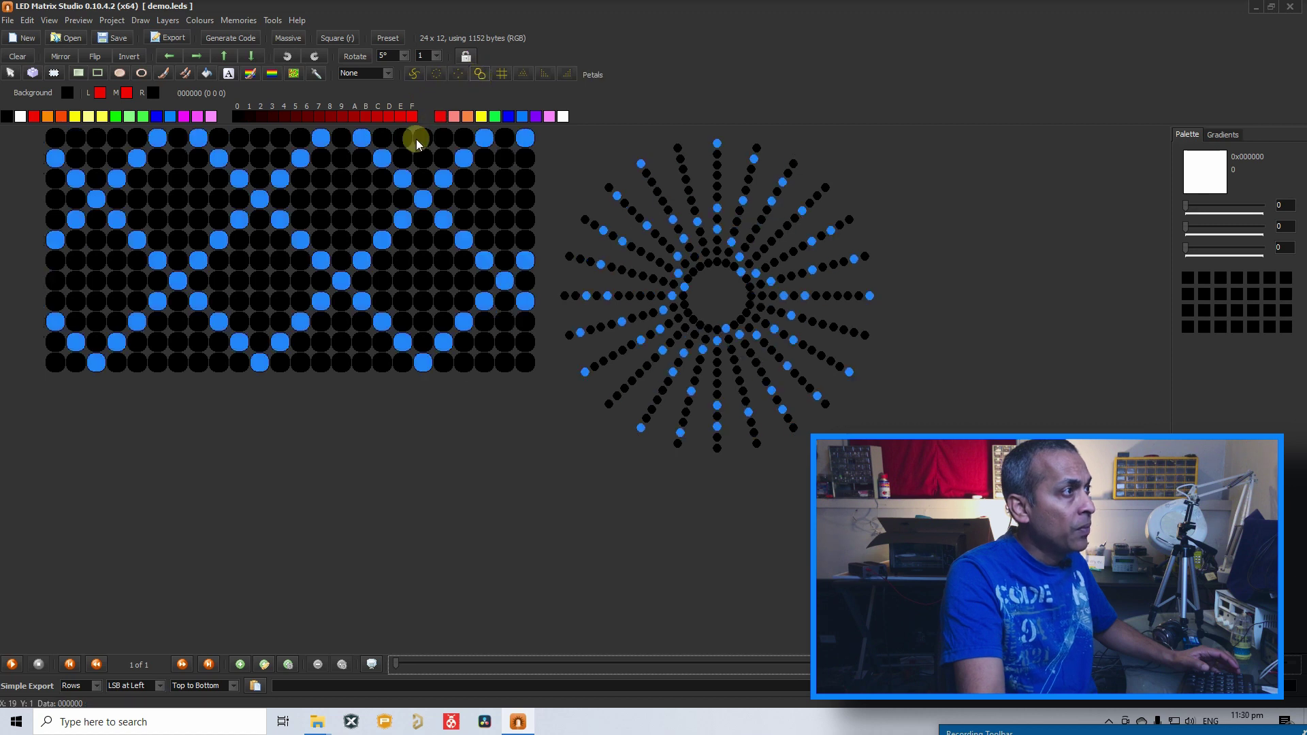
click(387, 181)
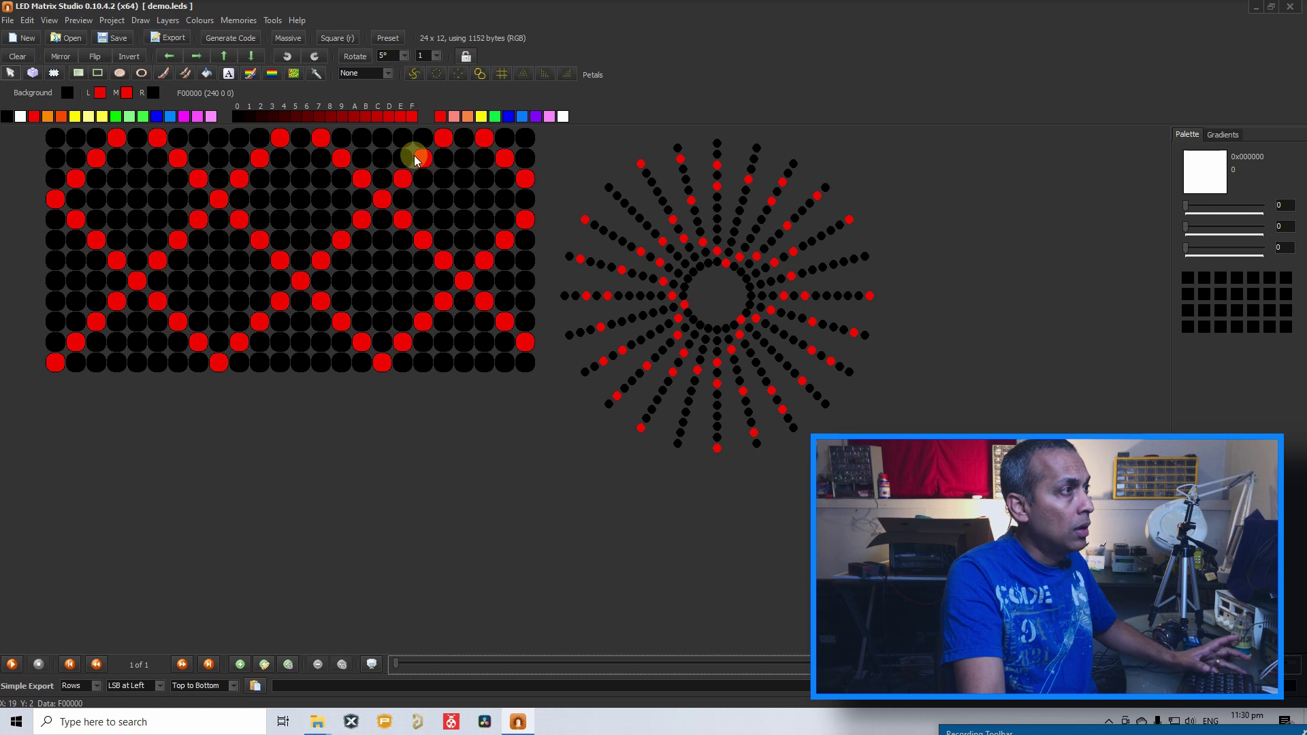
Flood-fill the left, middle and right enclosed diamond regions with blue
click(509, 120)
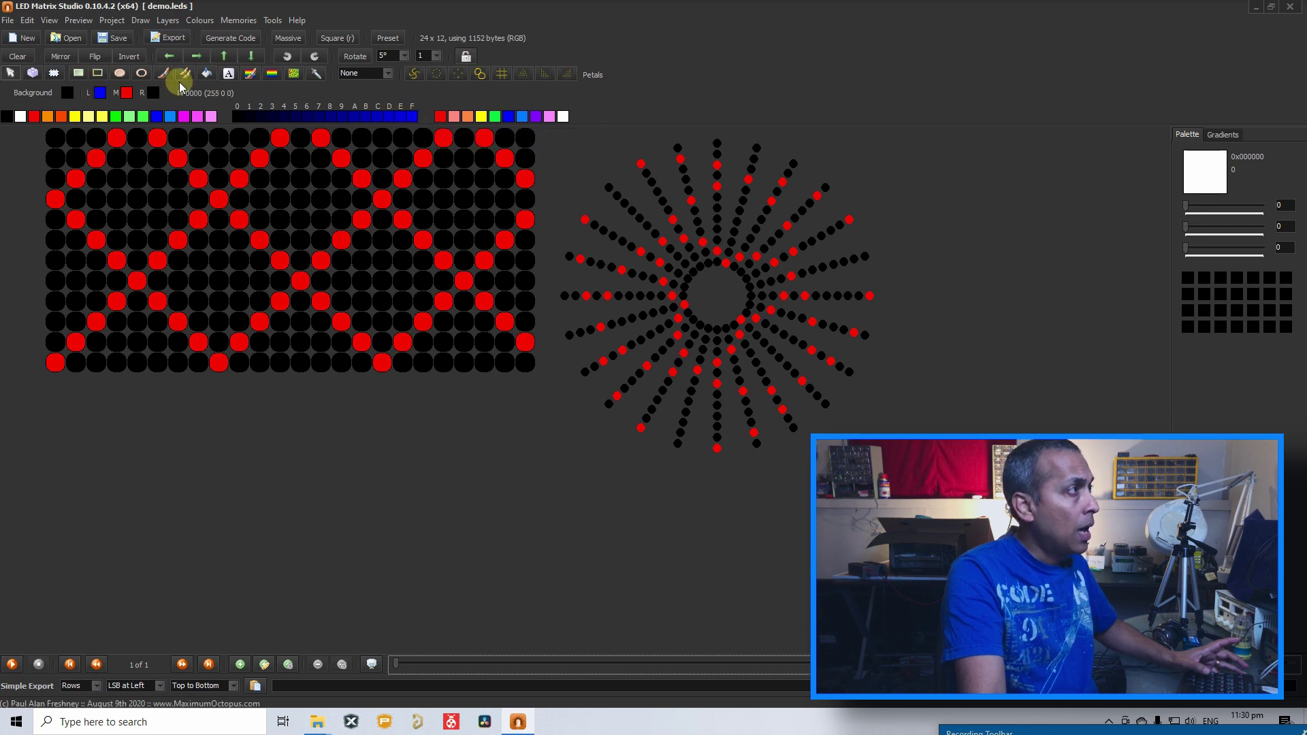
click(206, 74)
click(77, 279)
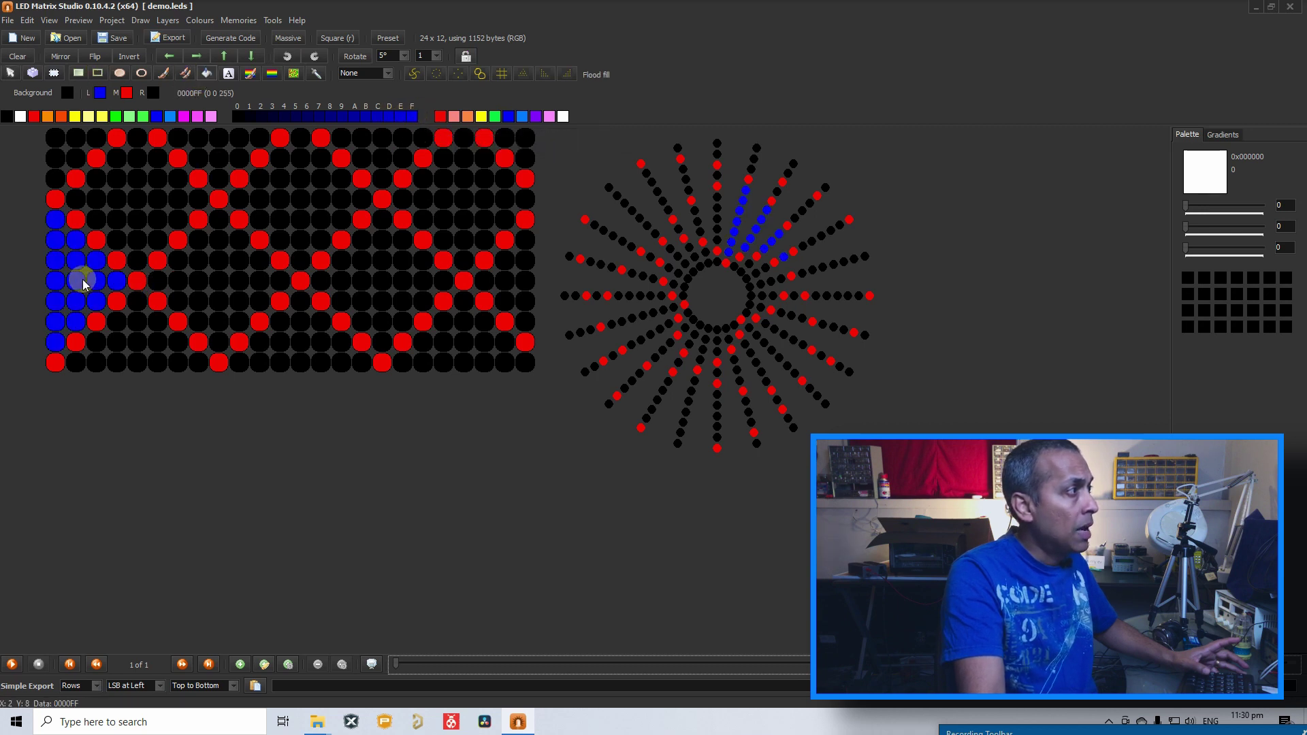
click(235, 282)
click(358, 293)
click(501, 283)
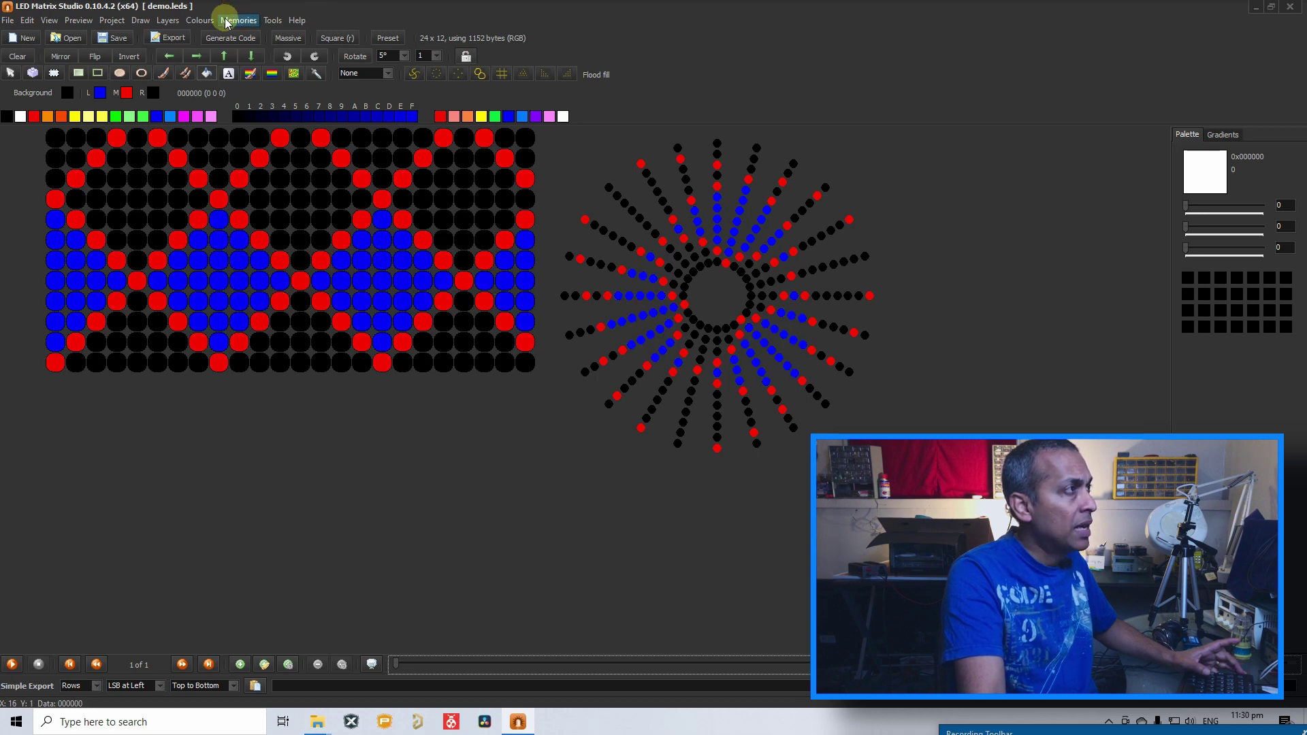
Run a Scroll right automation with Frame end 100 to build the animation
click(200, 20)
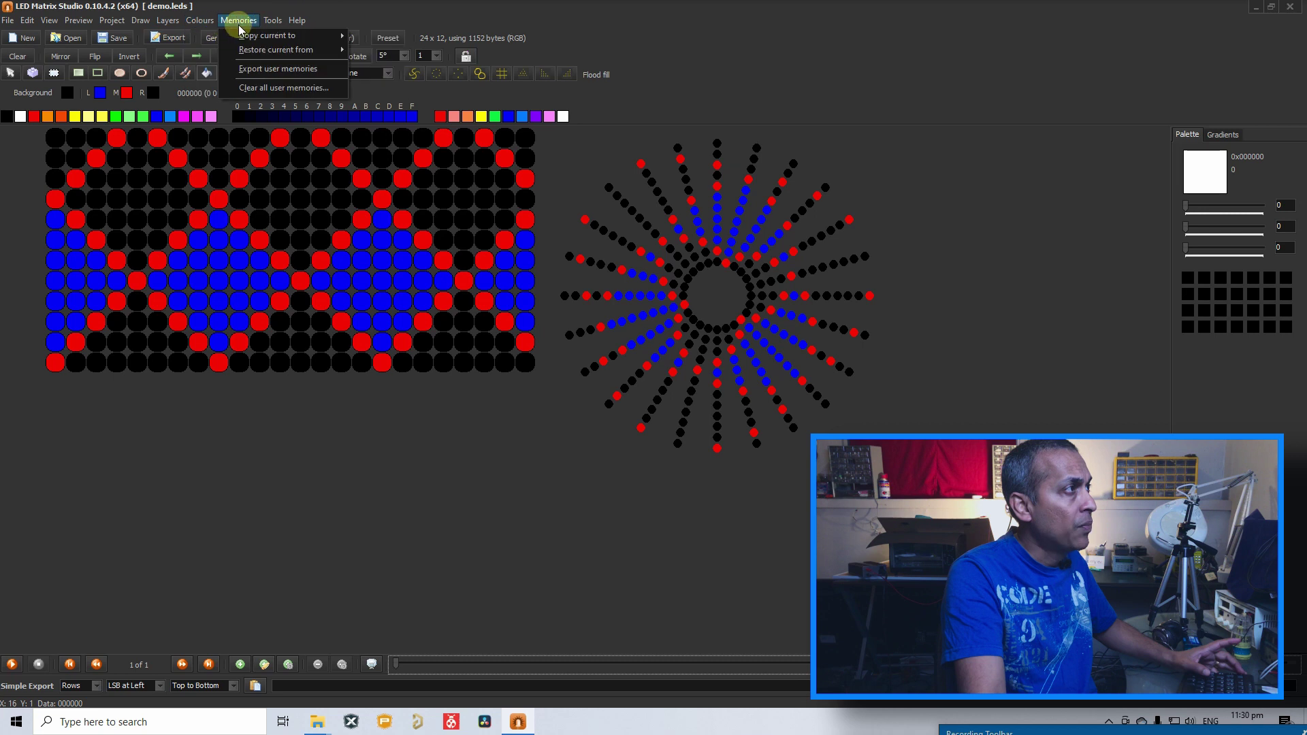
mouse_move(277, 28)
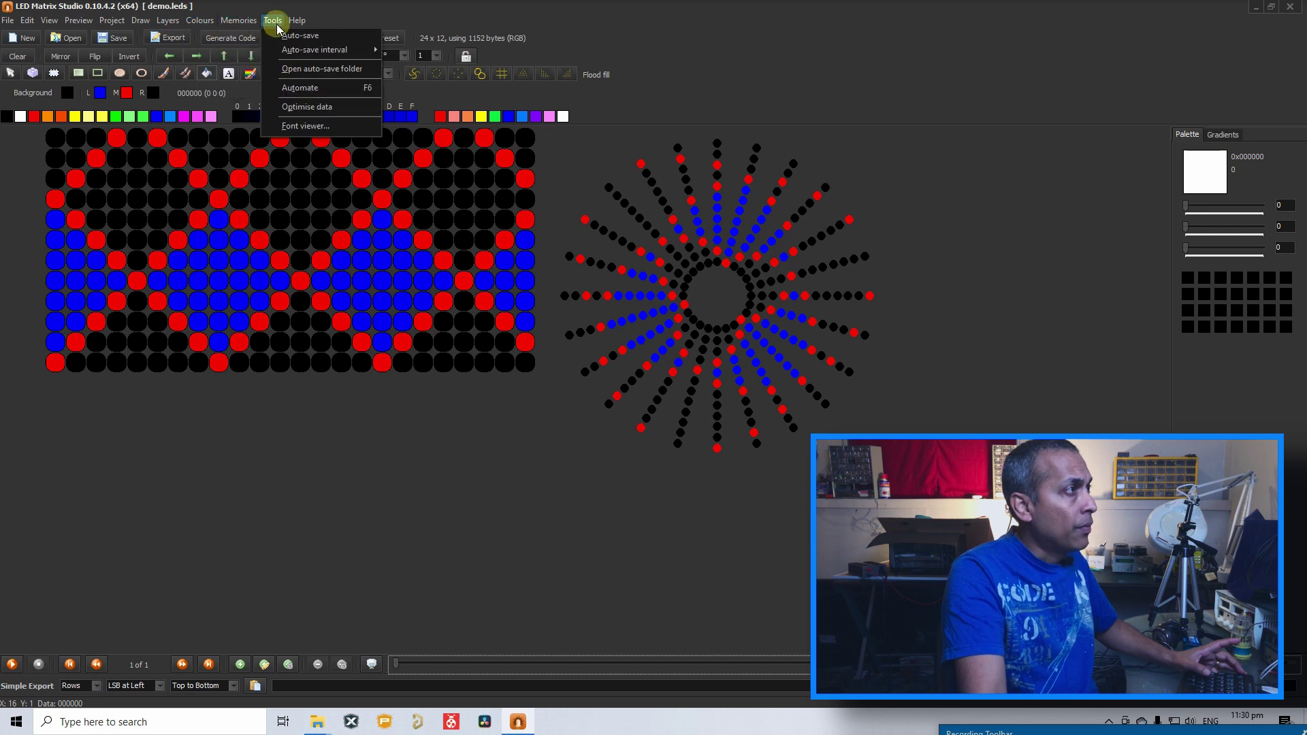
click(303, 88)
click(487, 257)
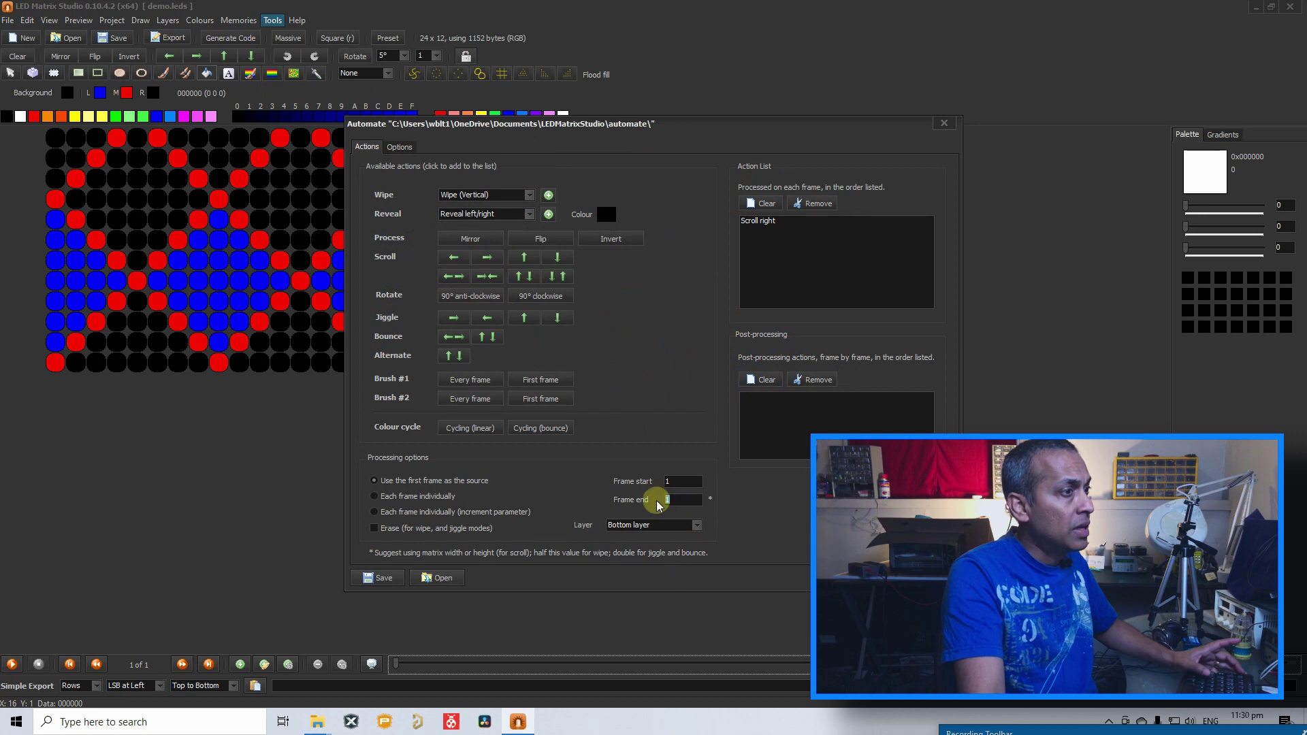
text(100)
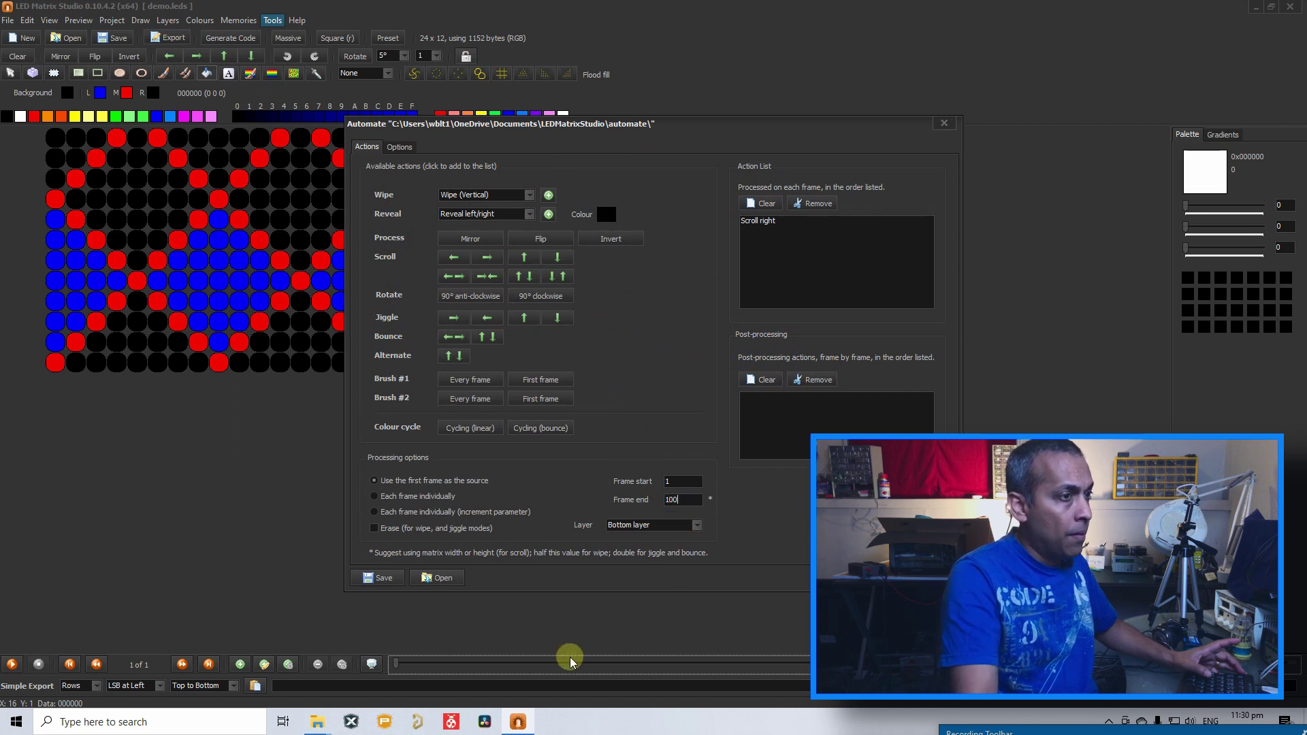
key(Return)
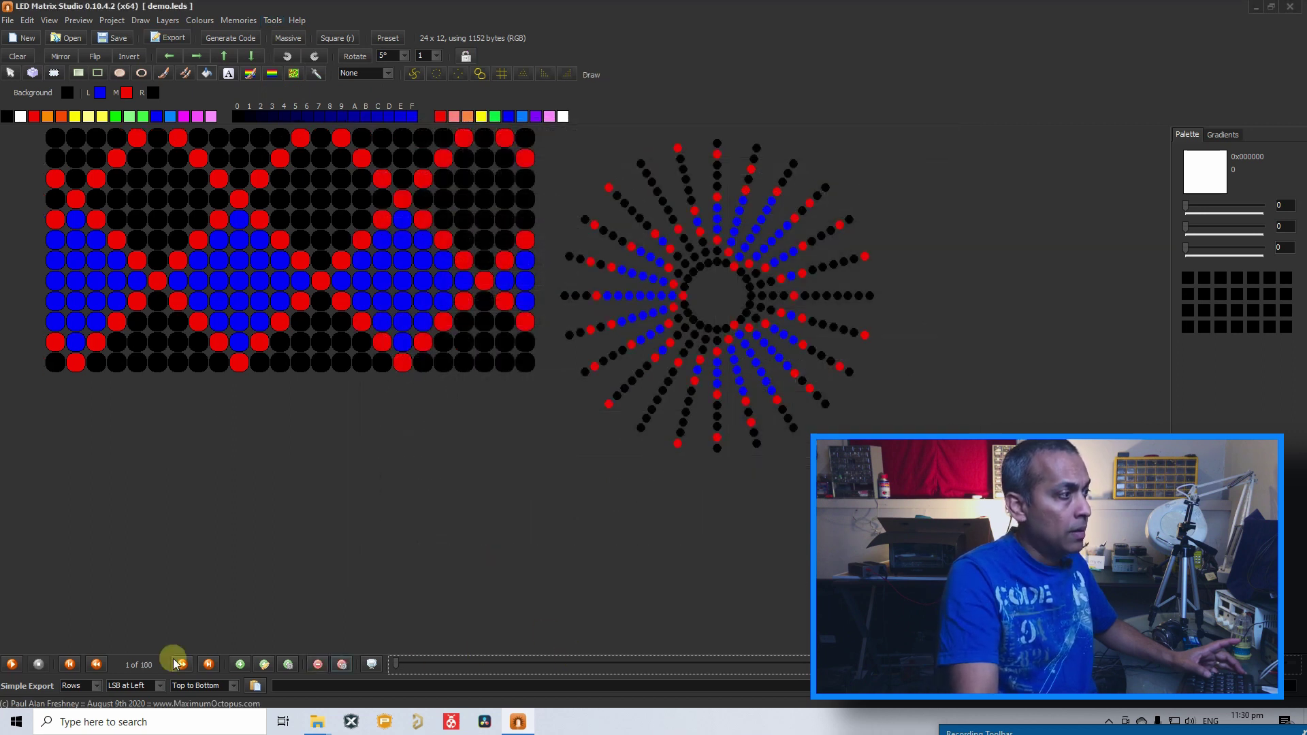
click(14, 665)
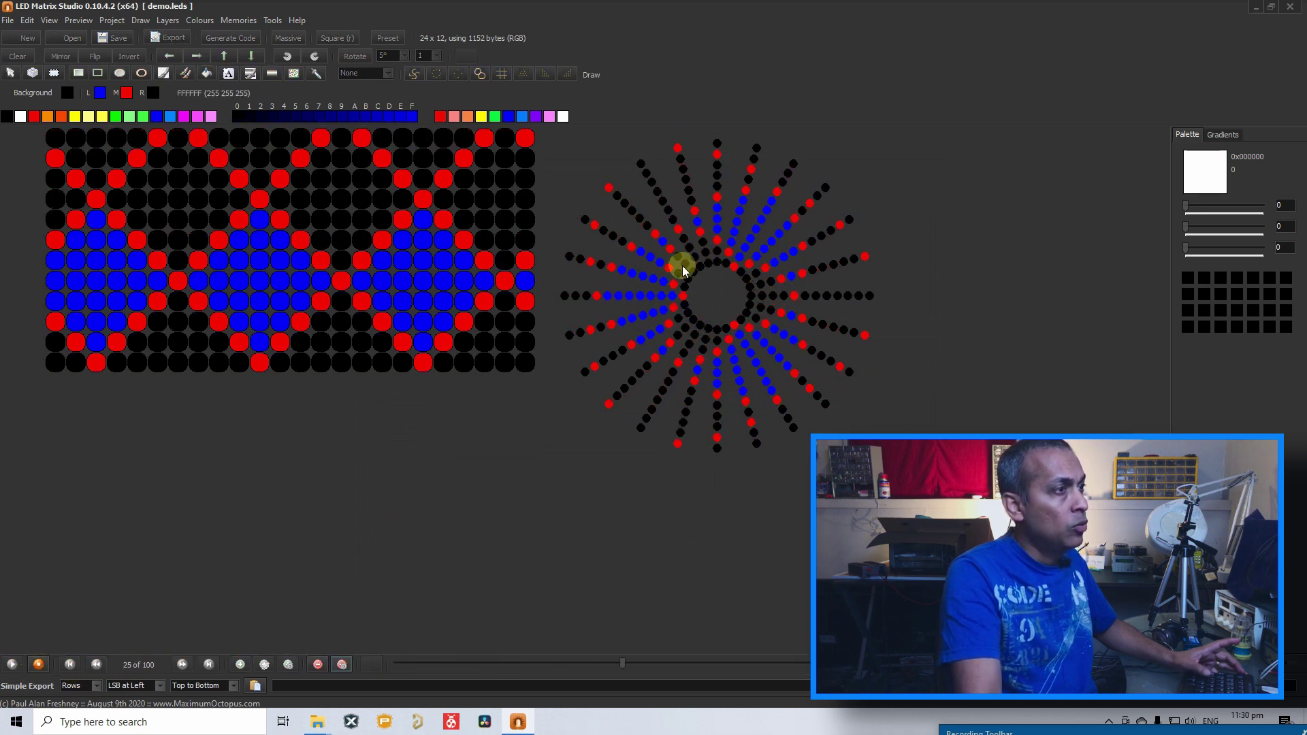
click(38, 665)
drag(705, 663, 395, 664)
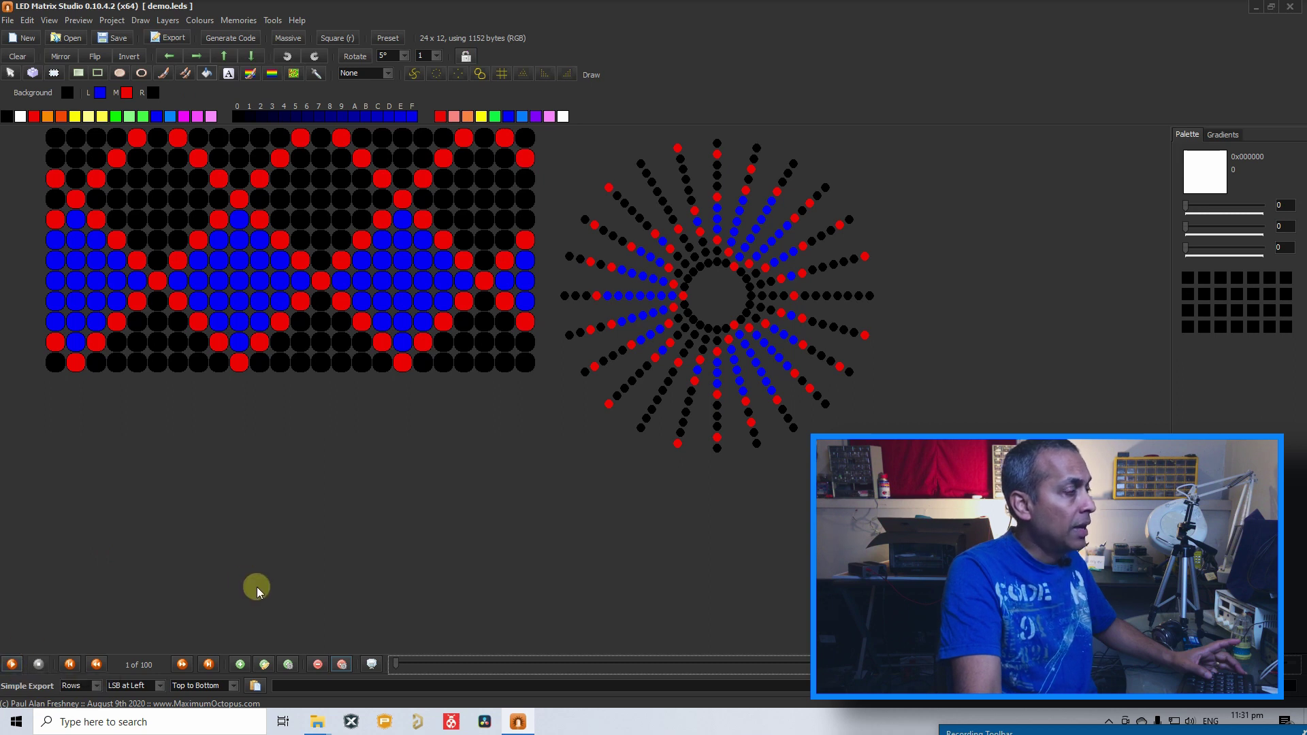
Preview the animation, then replay it at 1 second per frame
click(12, 665)
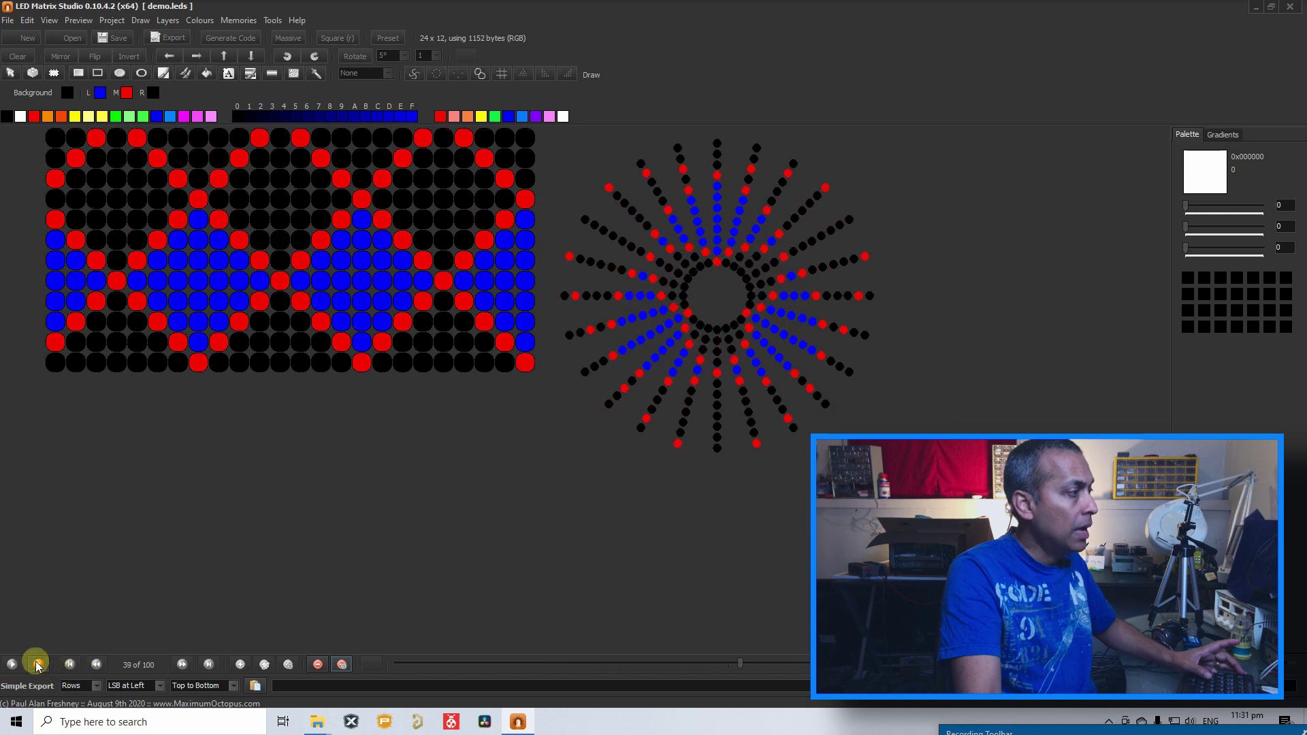
click(15, 668)
right_click(15, 670)
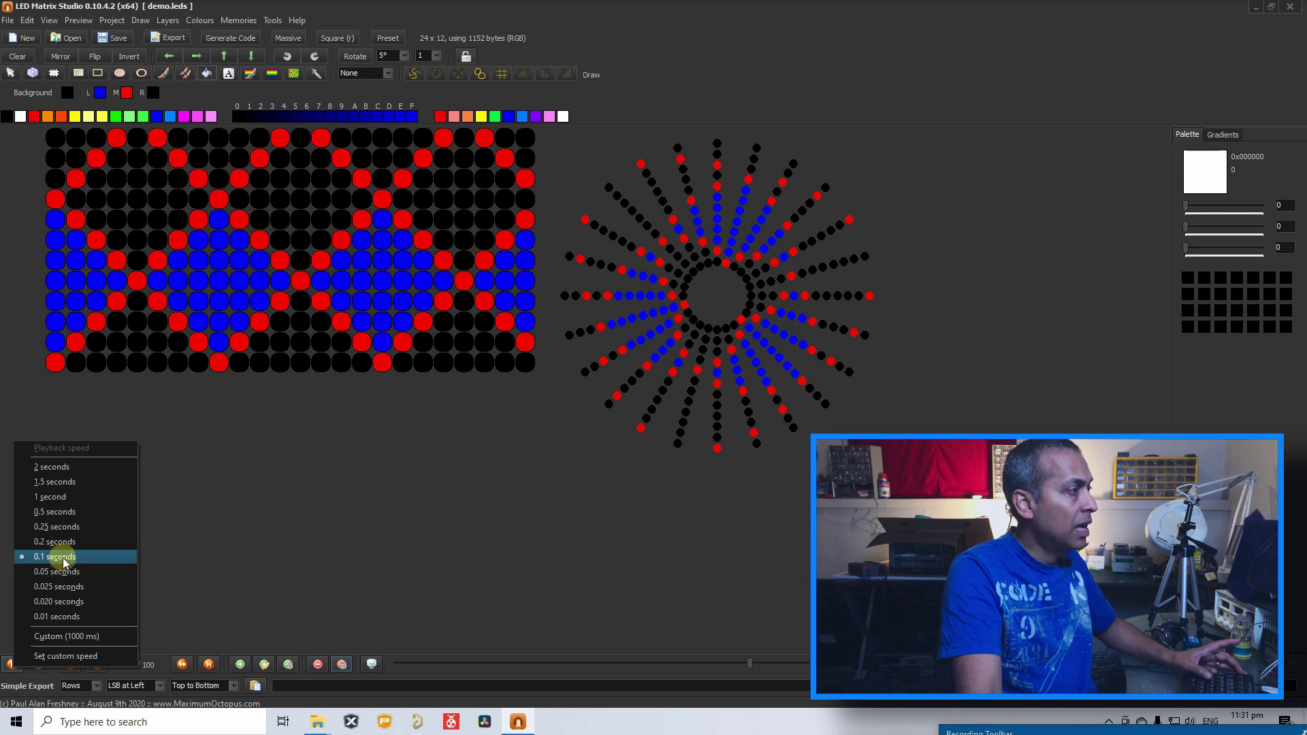
click(54, 497)
click(11, 665)
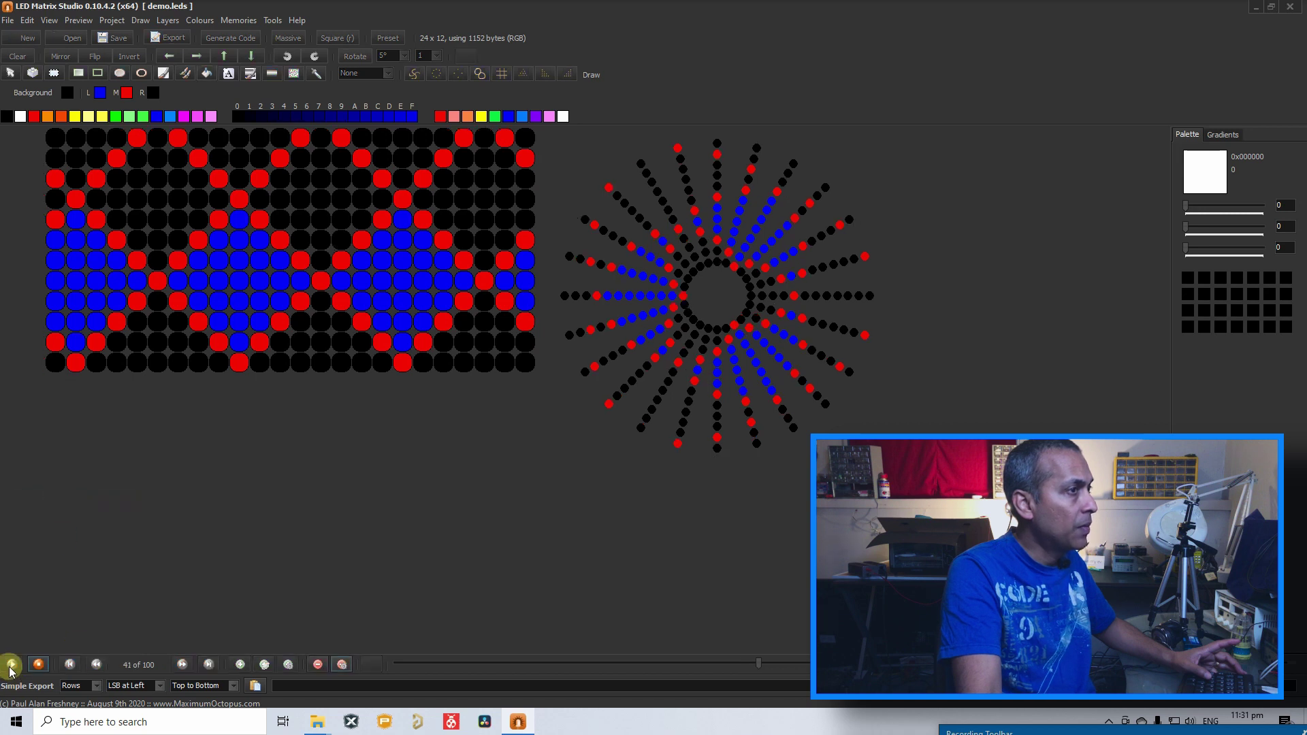
click(12, 665)
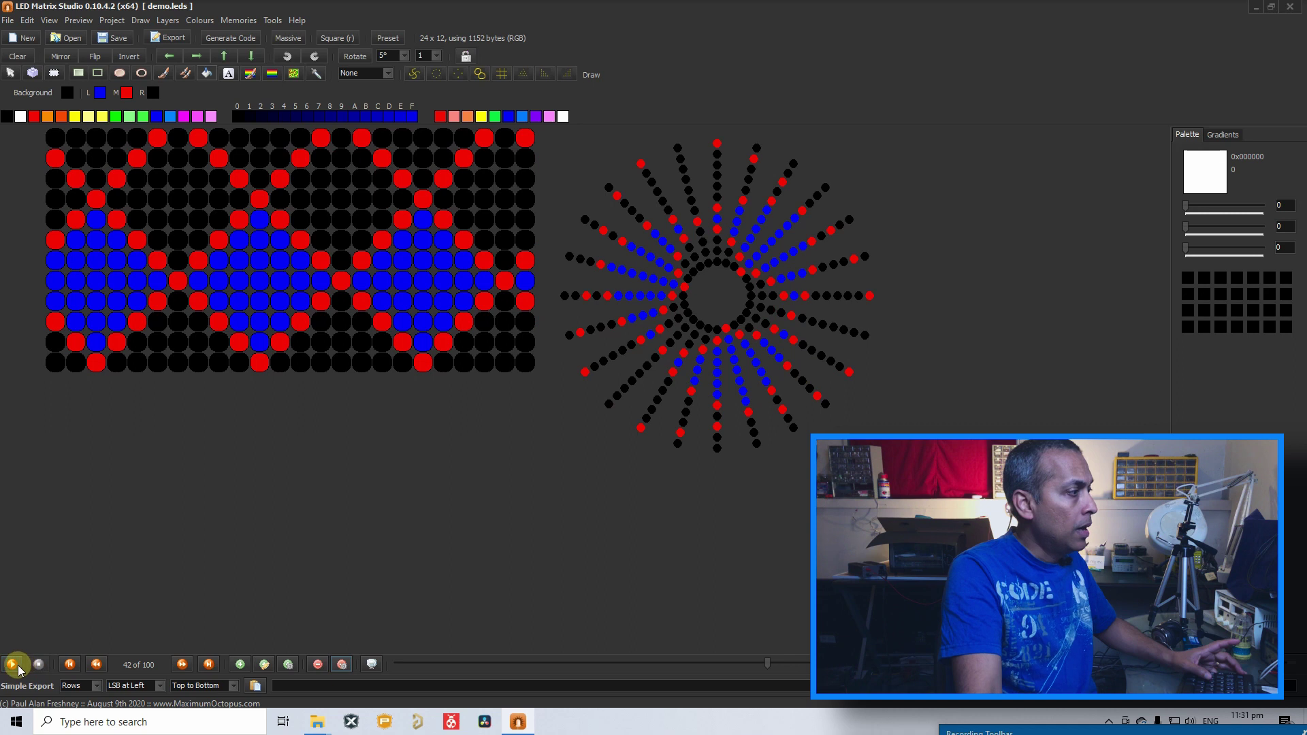
Restore playback to 0.1 seconds per frame and return to frame 1 of 100
right_click(12, 666)
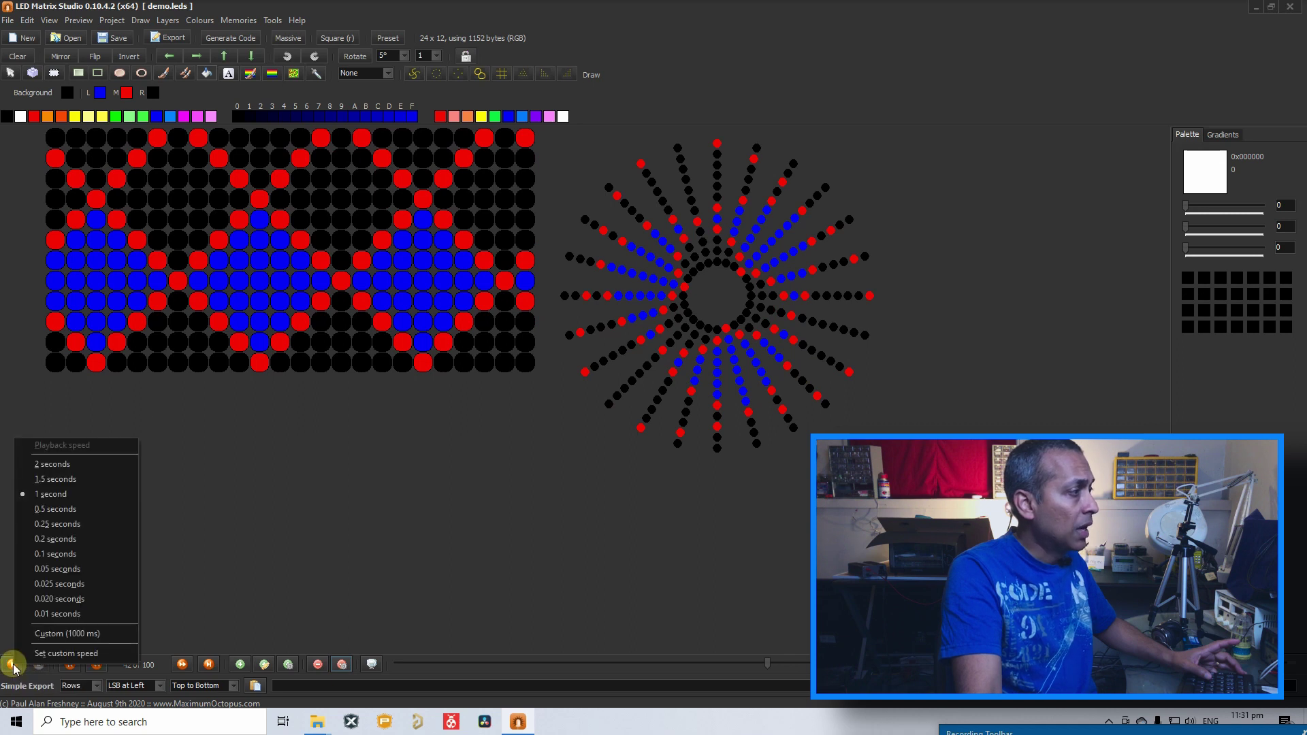
click(66, 556)
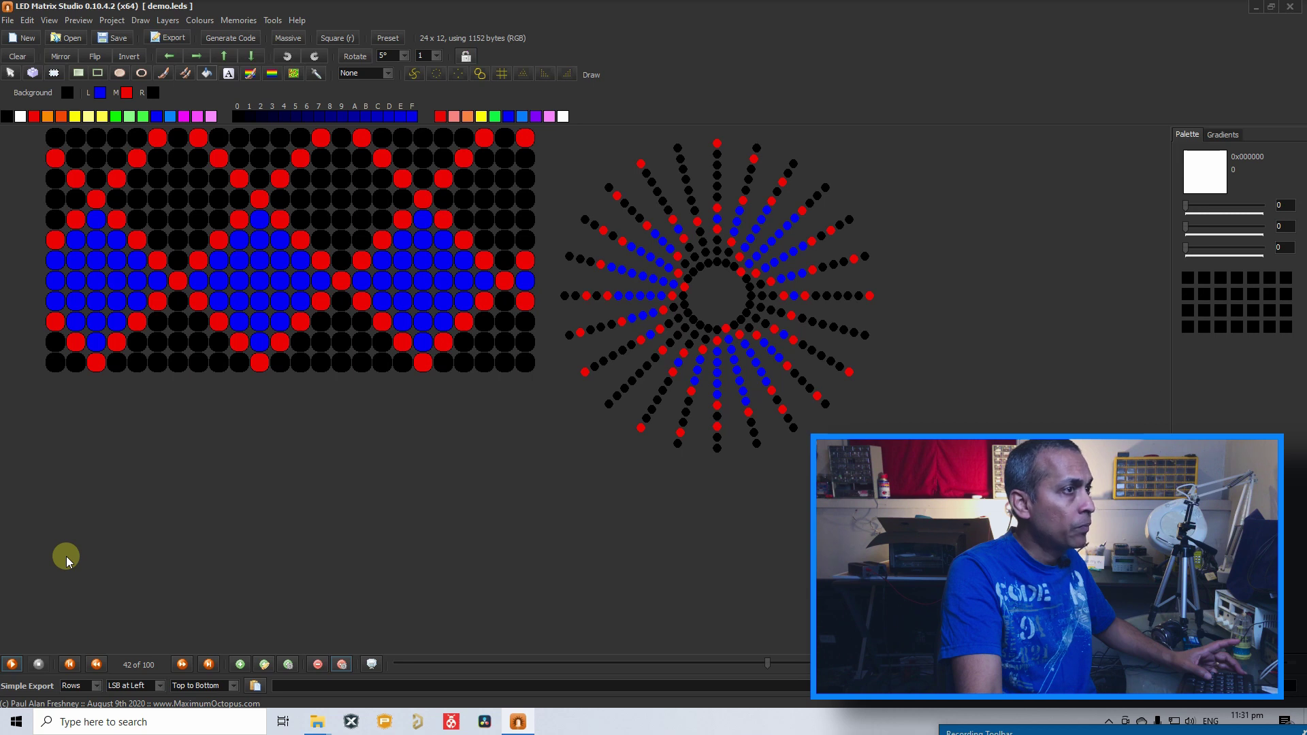
drag(769, 664, 375, 680)
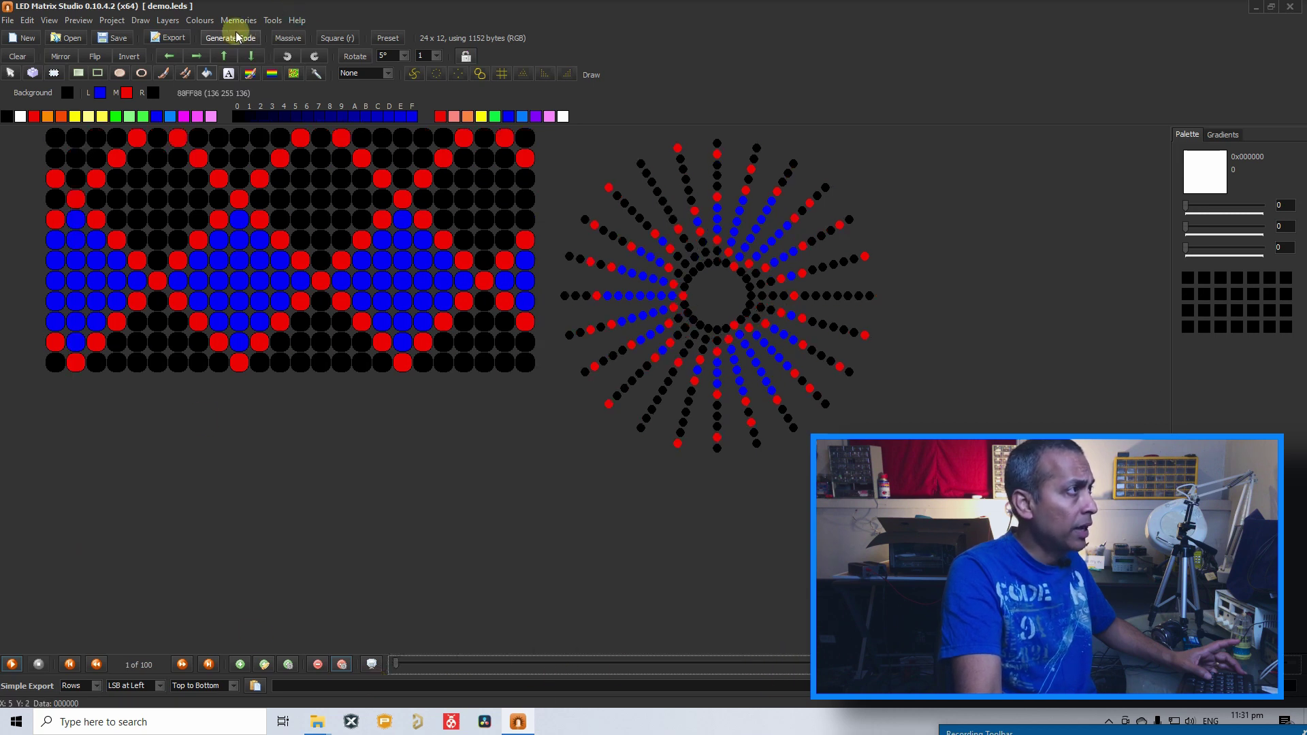
Open the matrix data export window
click(199, 20)
mouse_move(274, 23)
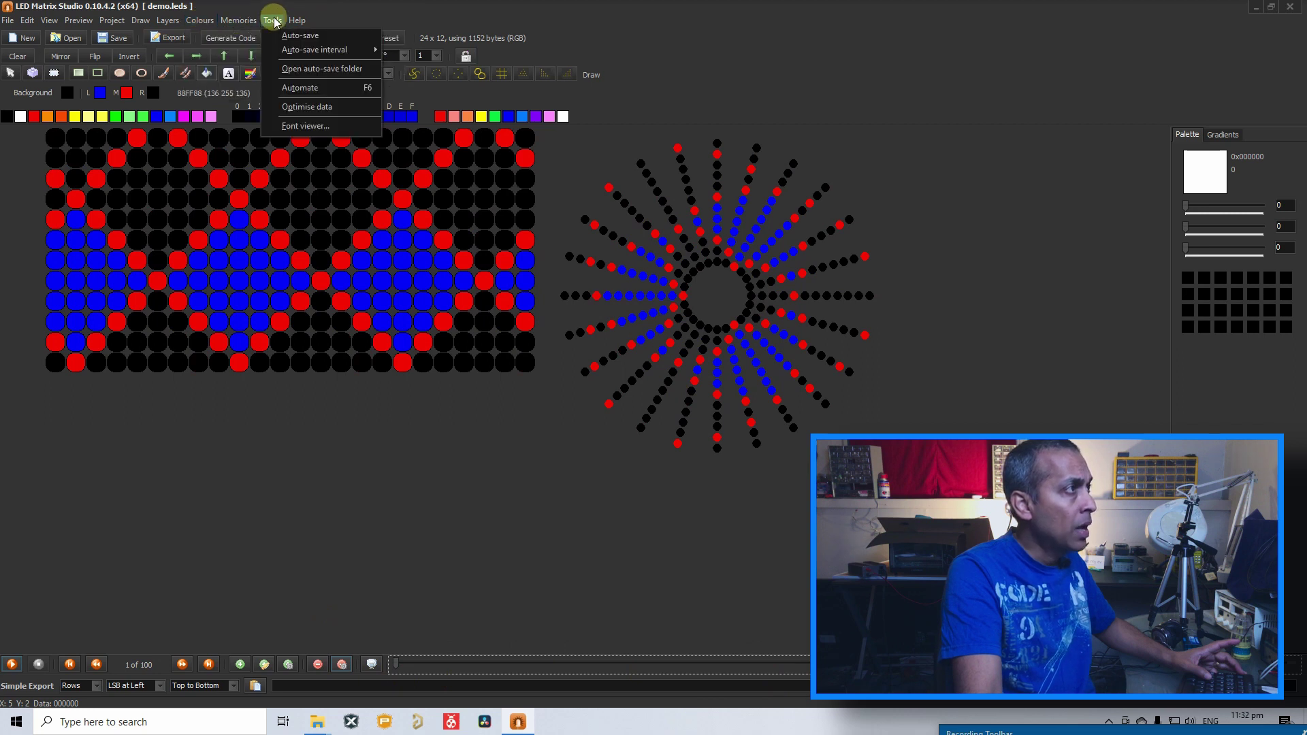
click(274, 20)
click(174, 38)
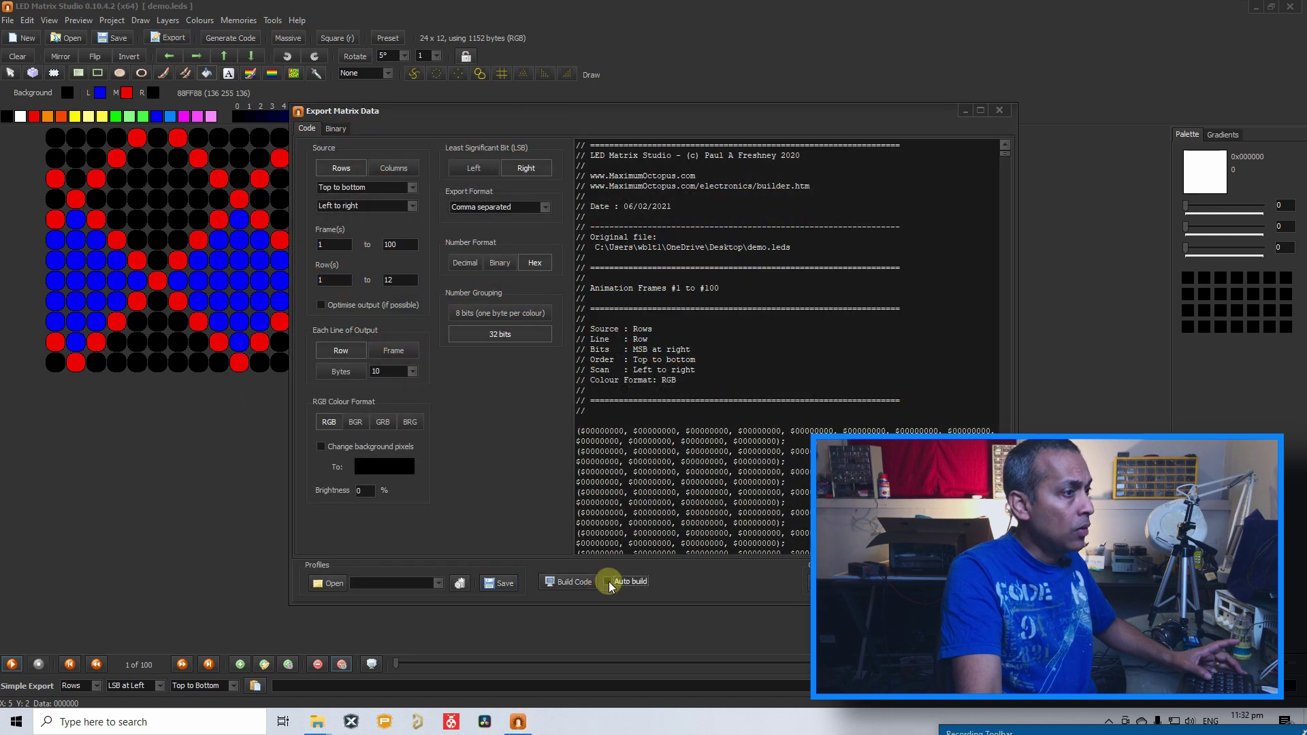
click(264, 113)
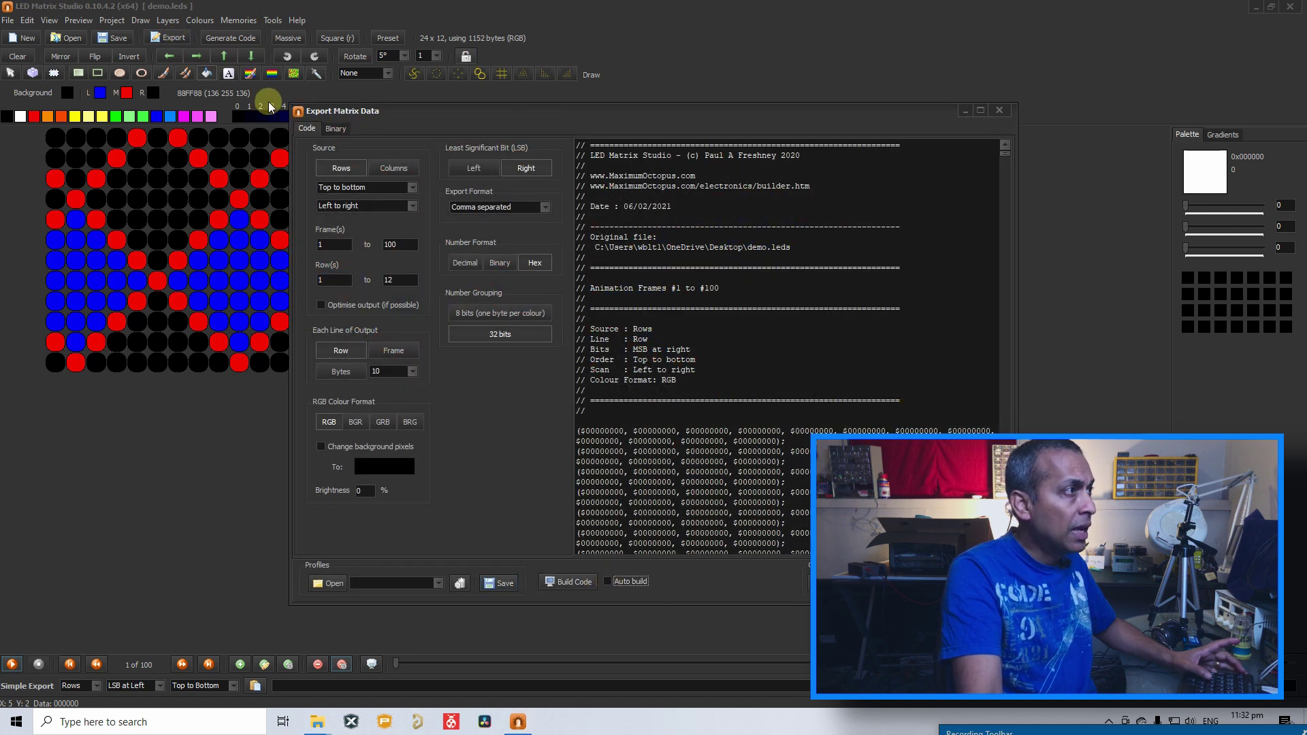
click(345, 152)
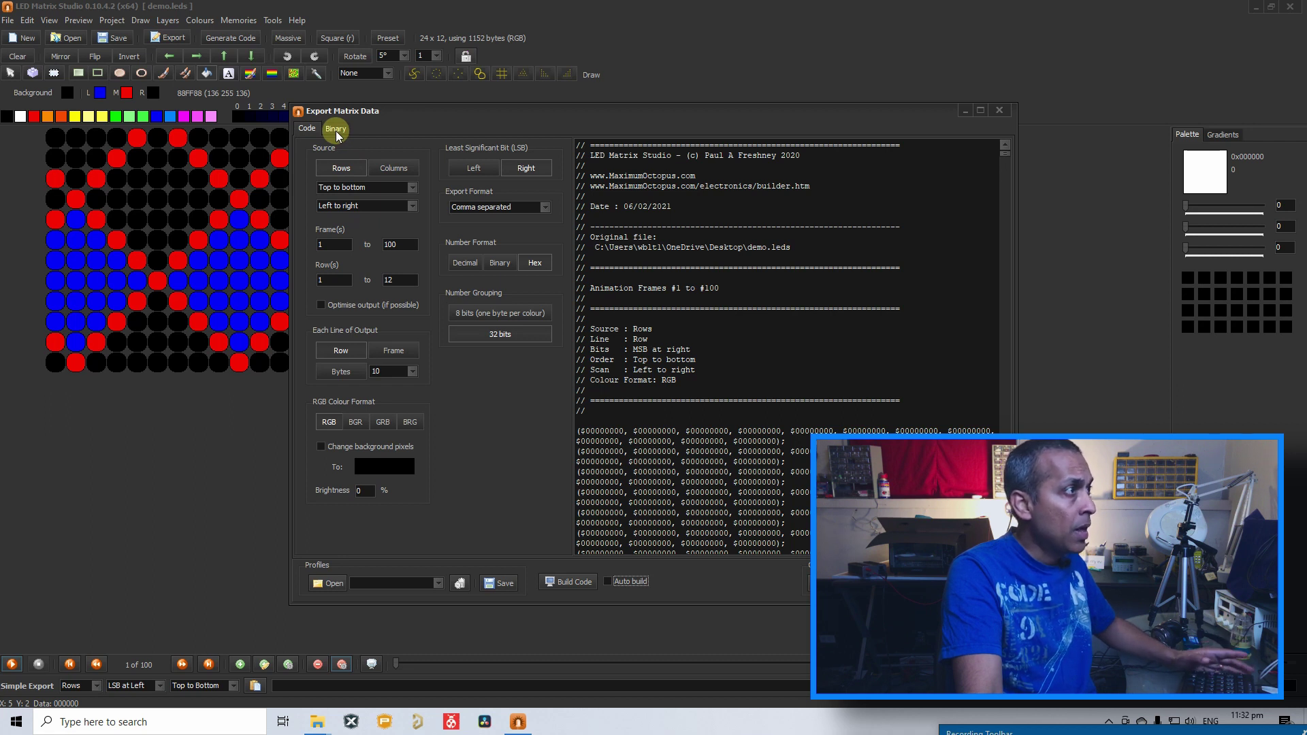
Configure the Binary export by Columns in Alternate Down/Up order at 50% brightness
click(336, 133)
click(406, 172)
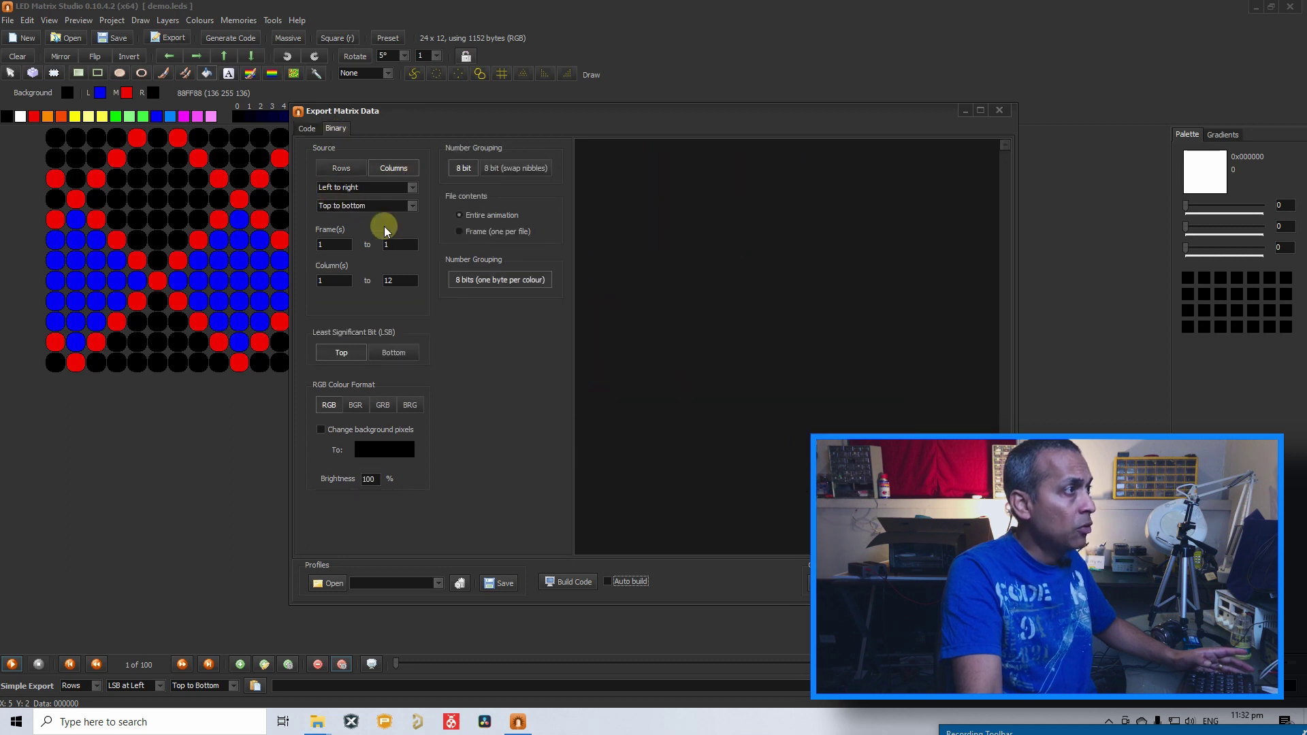
click(414, 207)
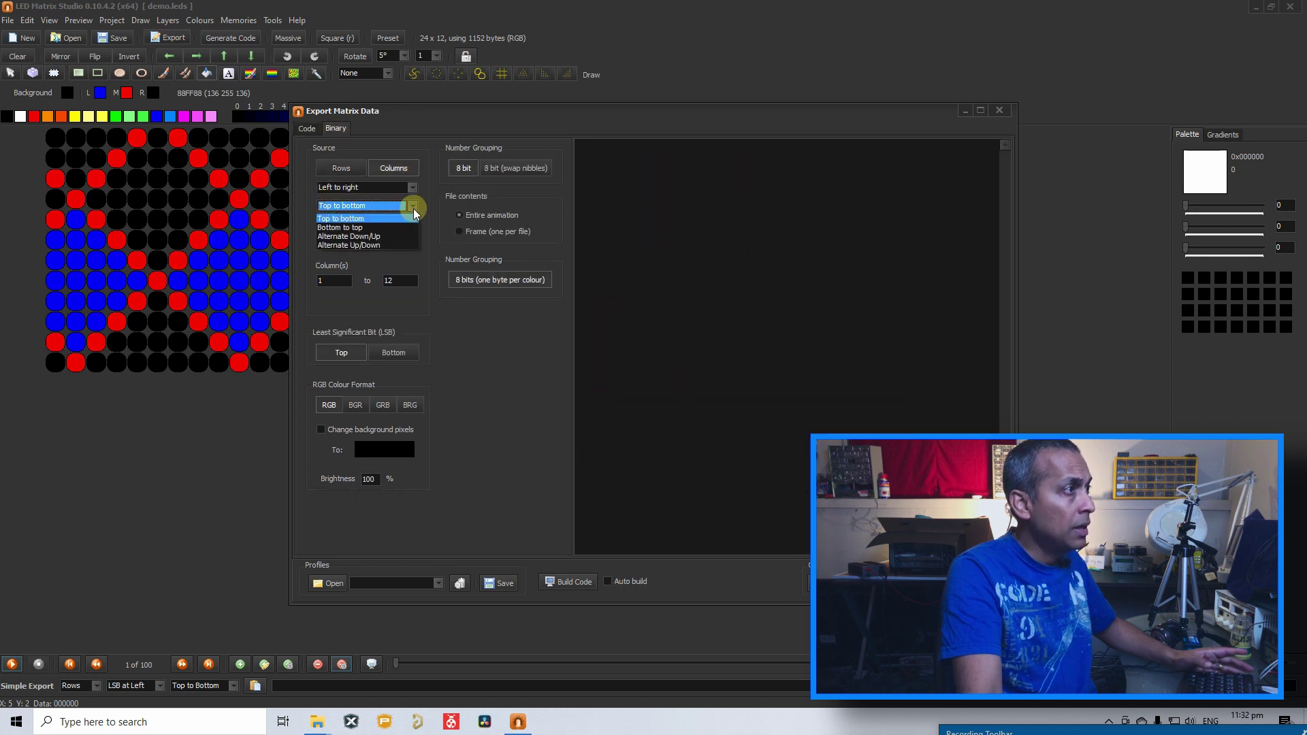
click(360, 237)
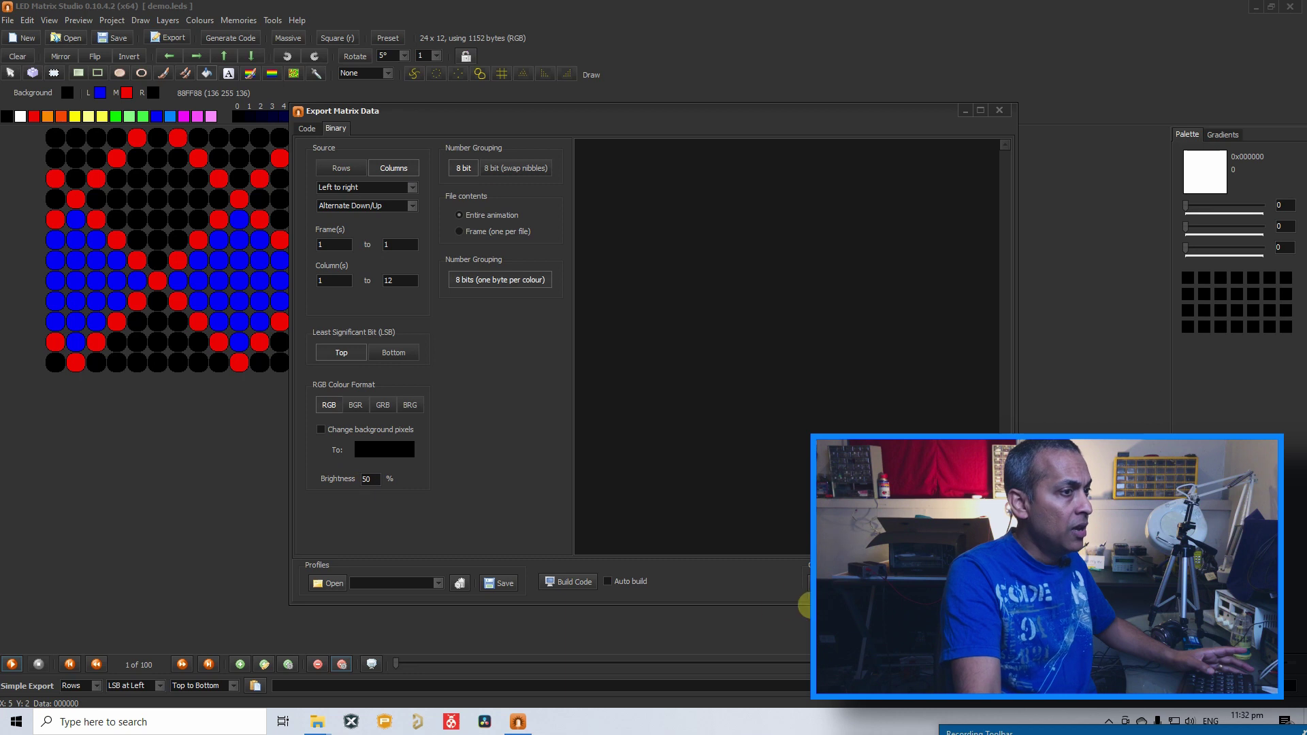
click(838, 582)
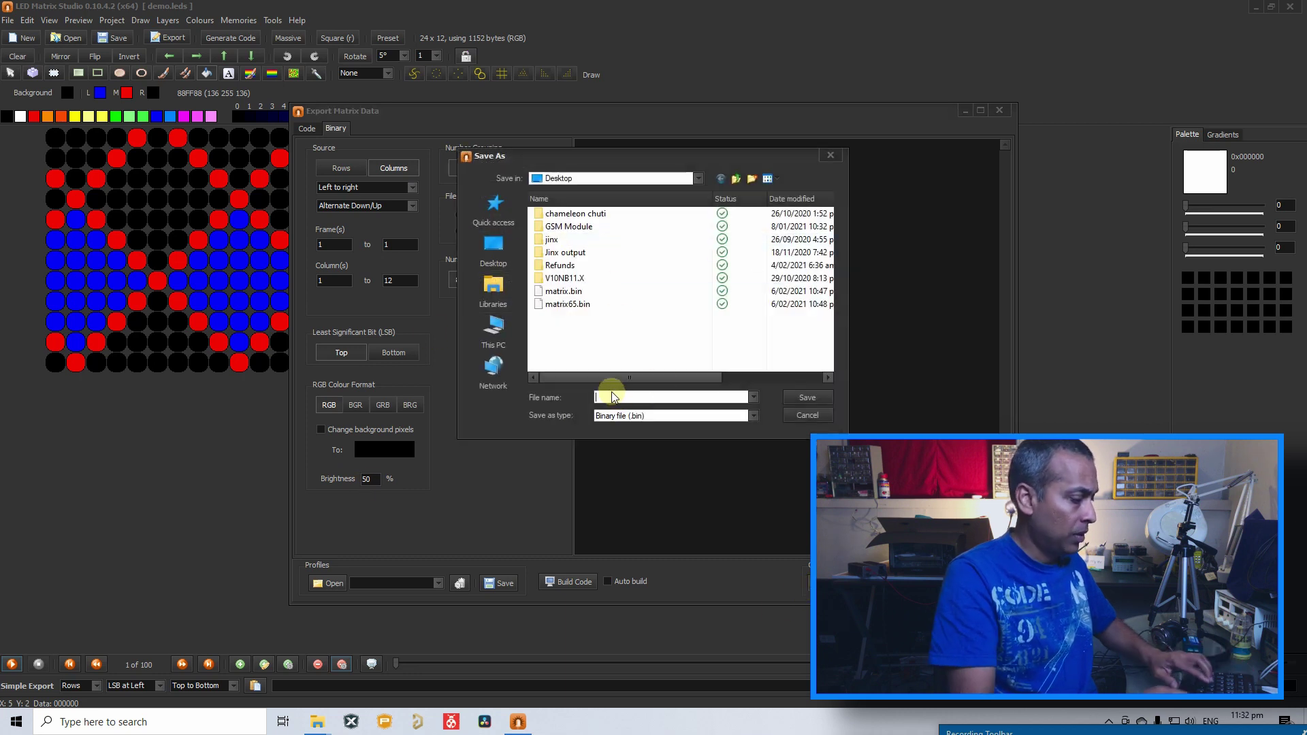
Enter the file name matrix30 and save the binary export to the Desktop
text(matri)
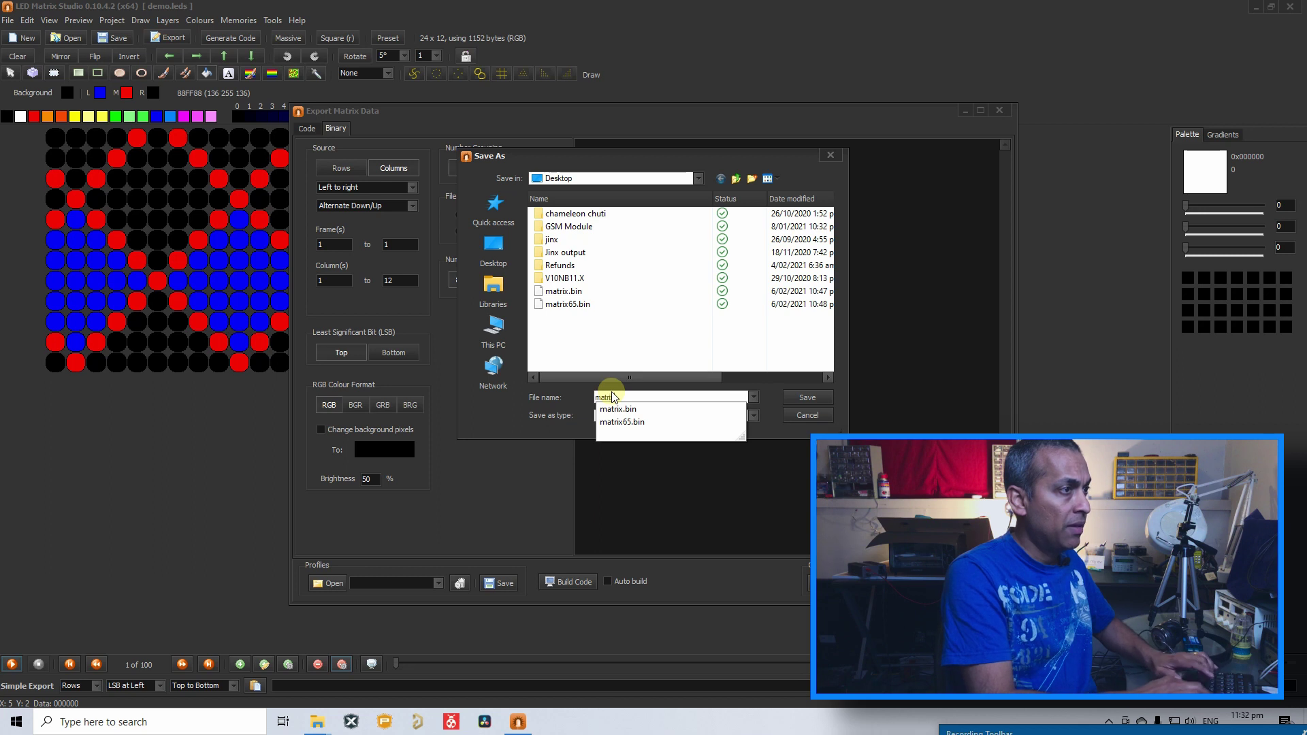
text(x30)
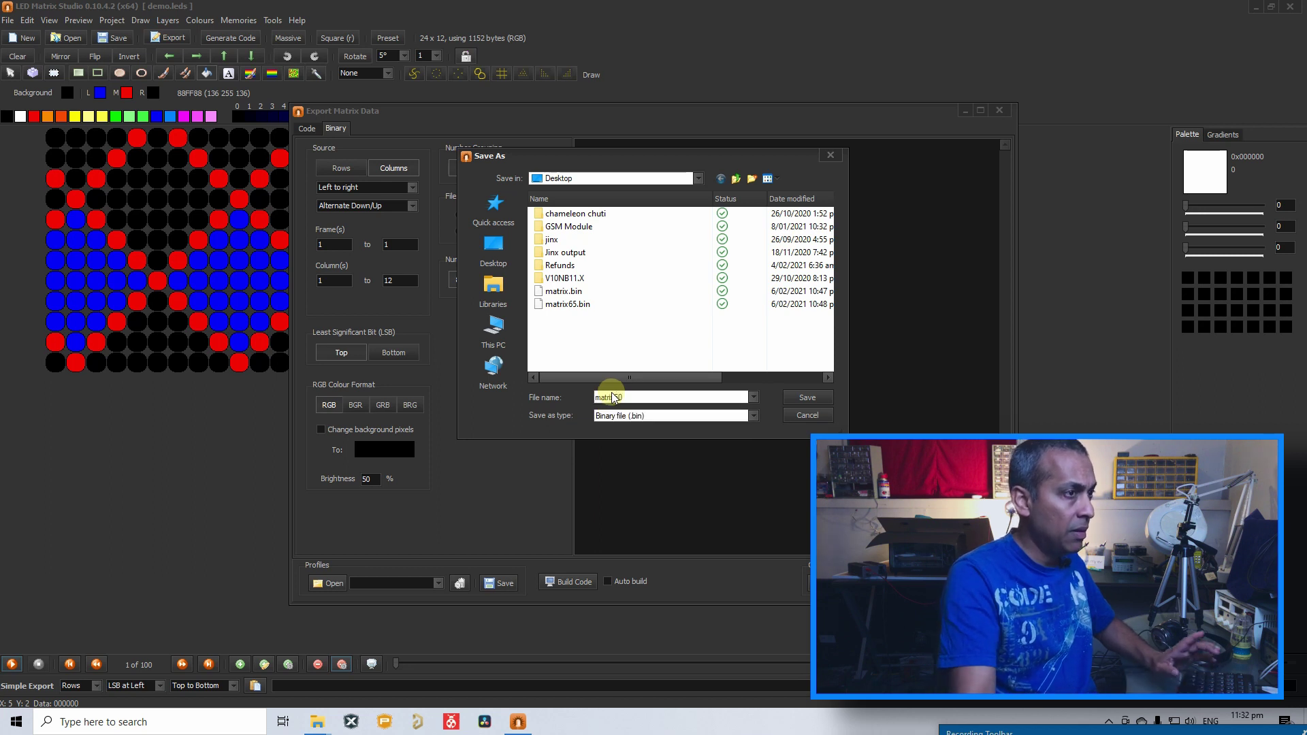
click(814, 396)
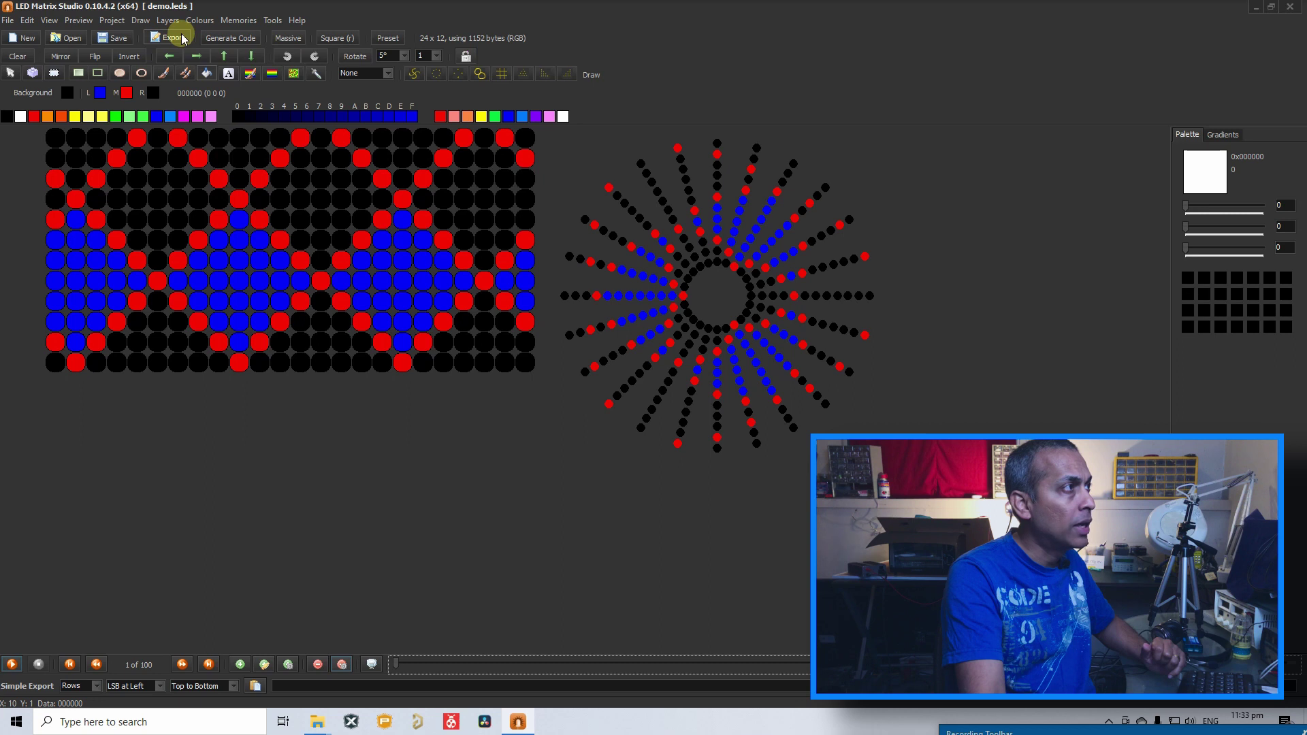
Set the Binary export to Alternate Down/Up at brightness 75 and name it matrix75
click(171, 37)
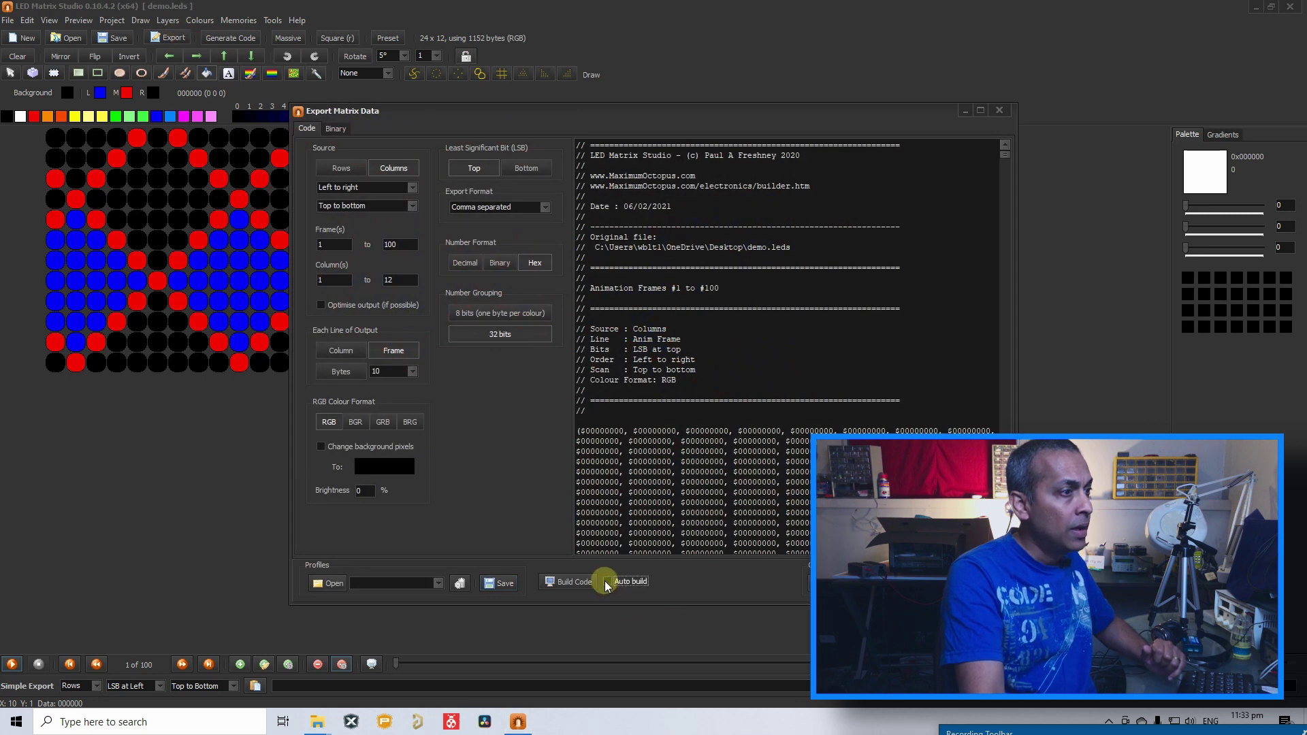
click(336, 128)
click(414, 206)
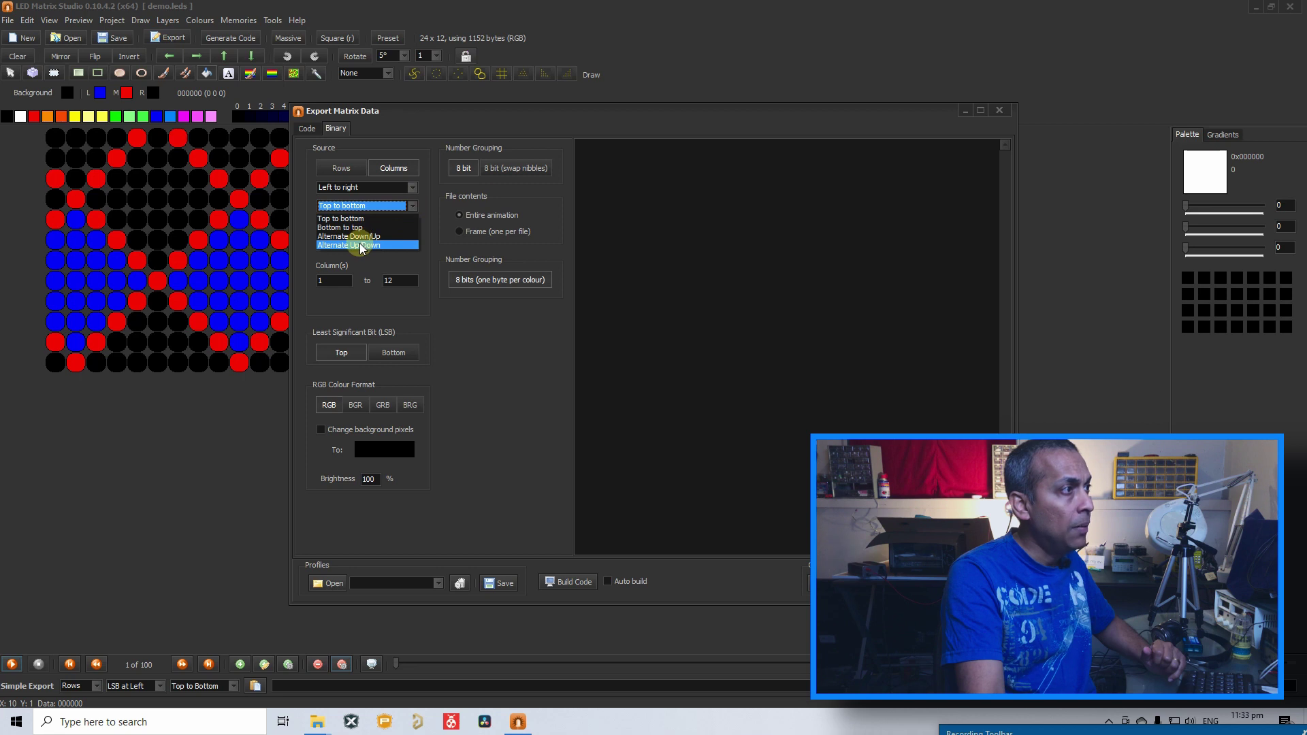
click(358, 236)
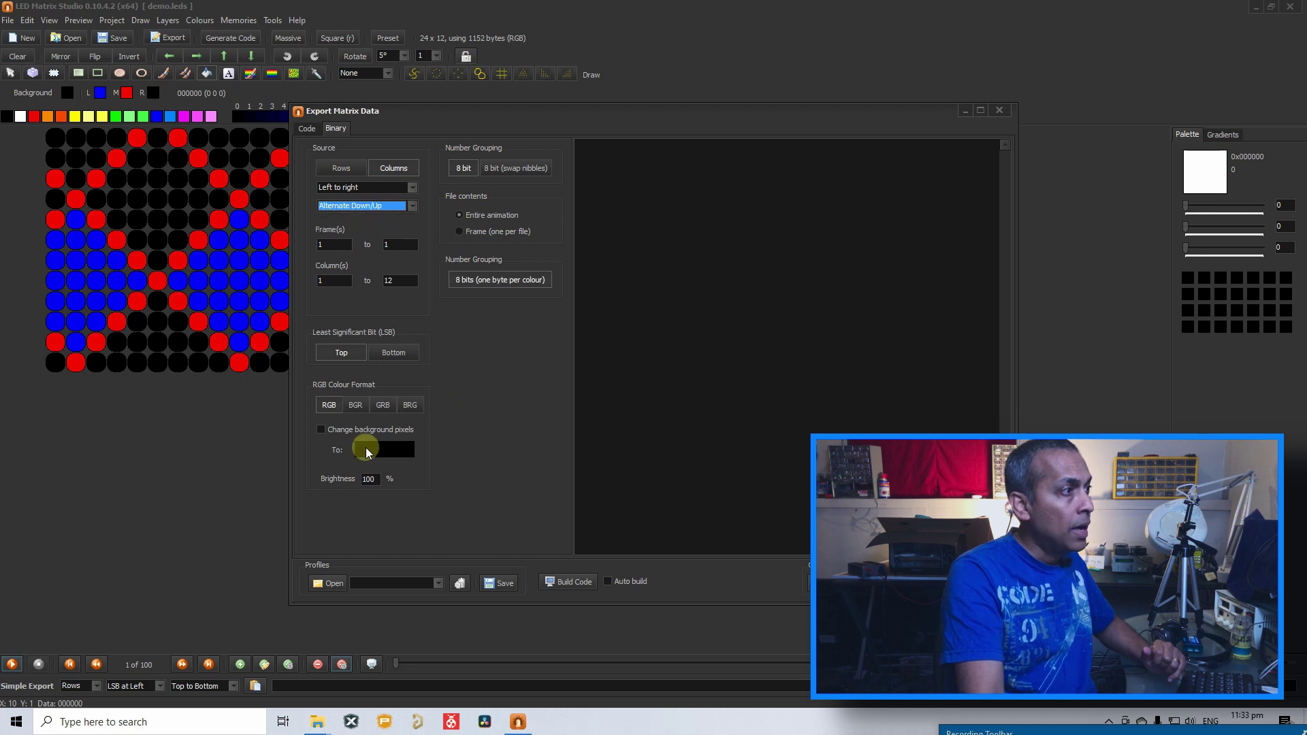
double_click(366, 479)
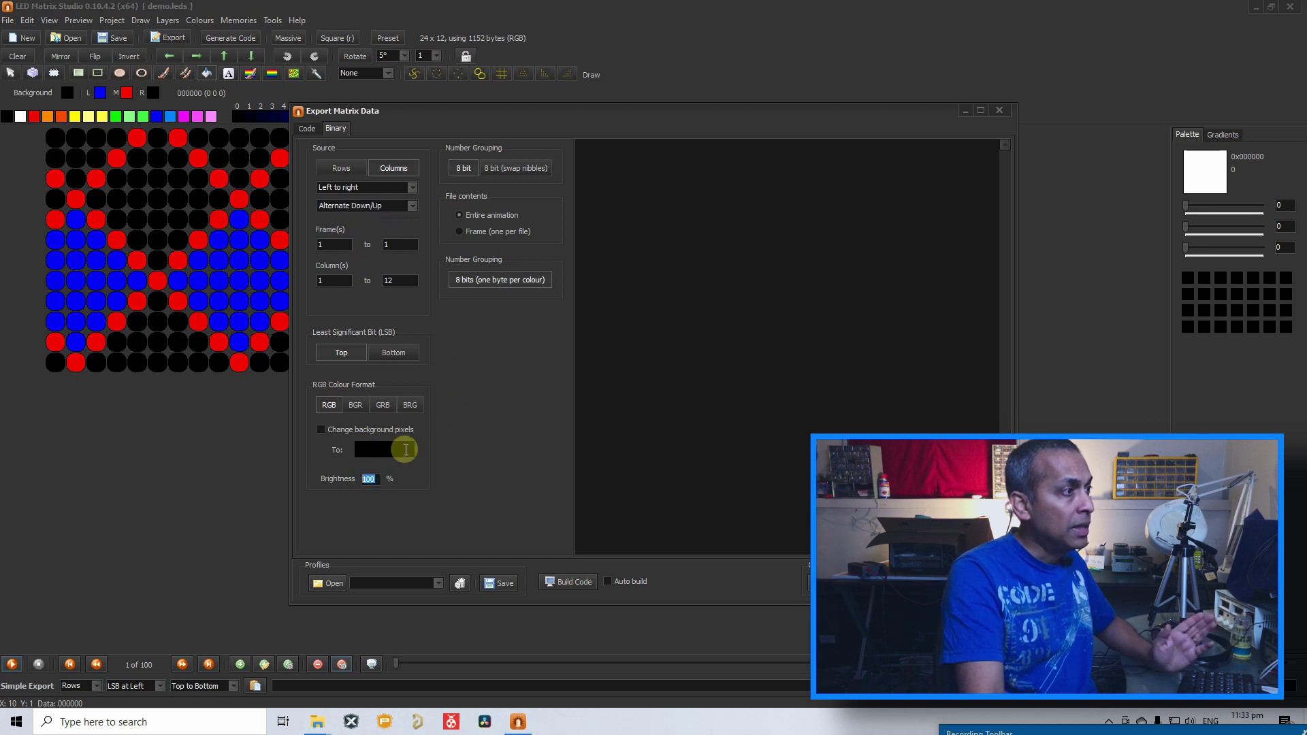
text(75)
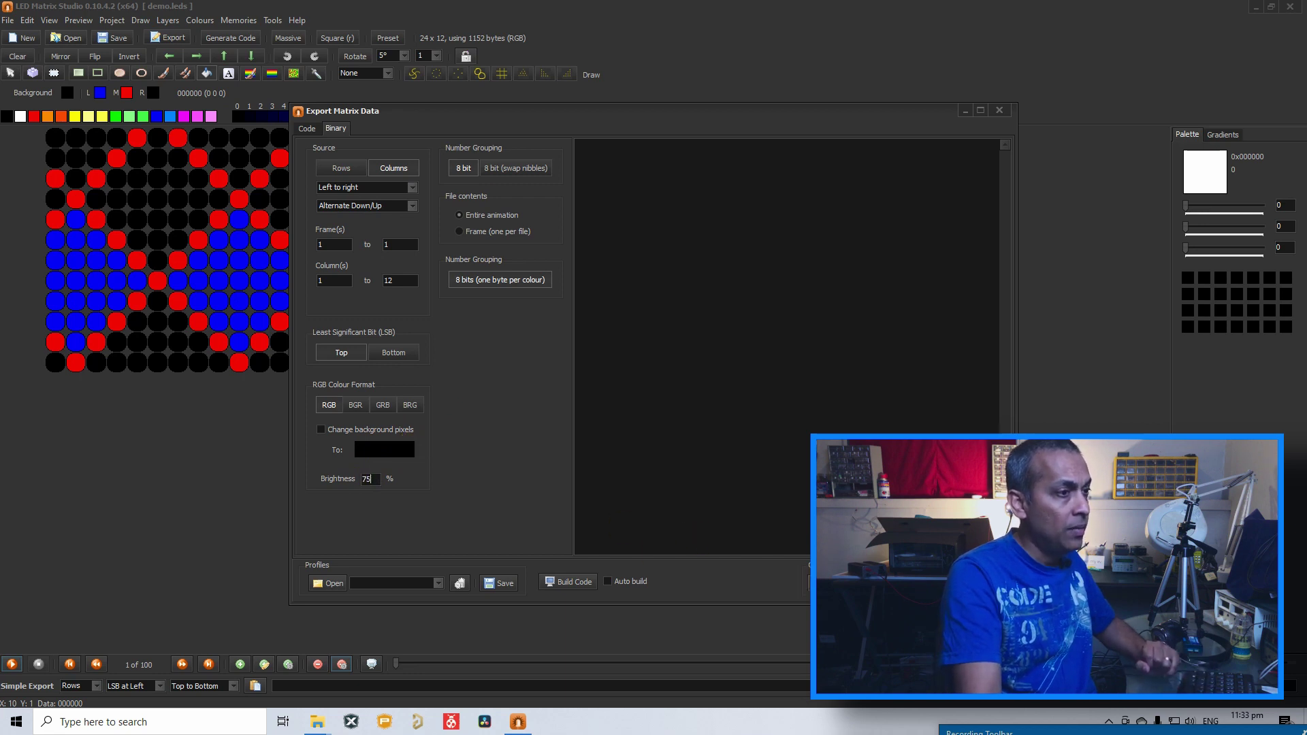
click(844, 582)
text(matrix75)
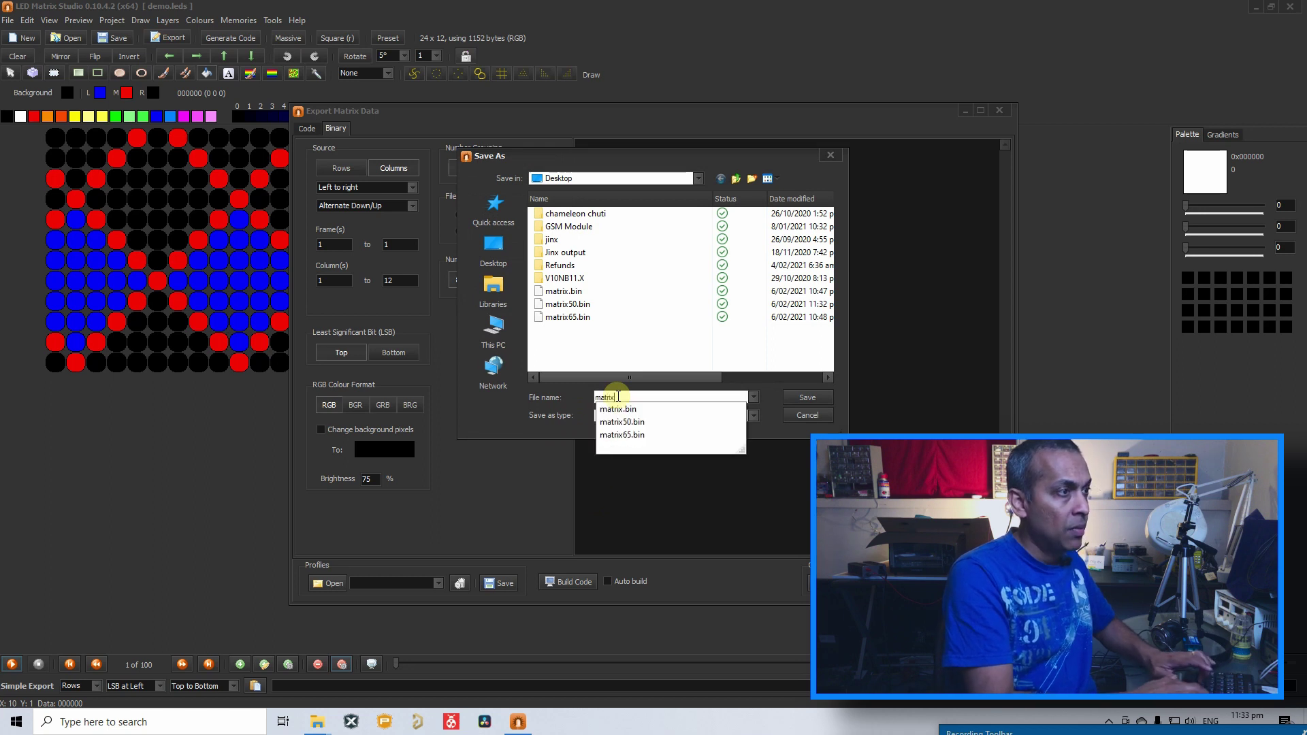
Save the matrix75 export, then make bright red FF0000 the drawing colour
click(815, 395)
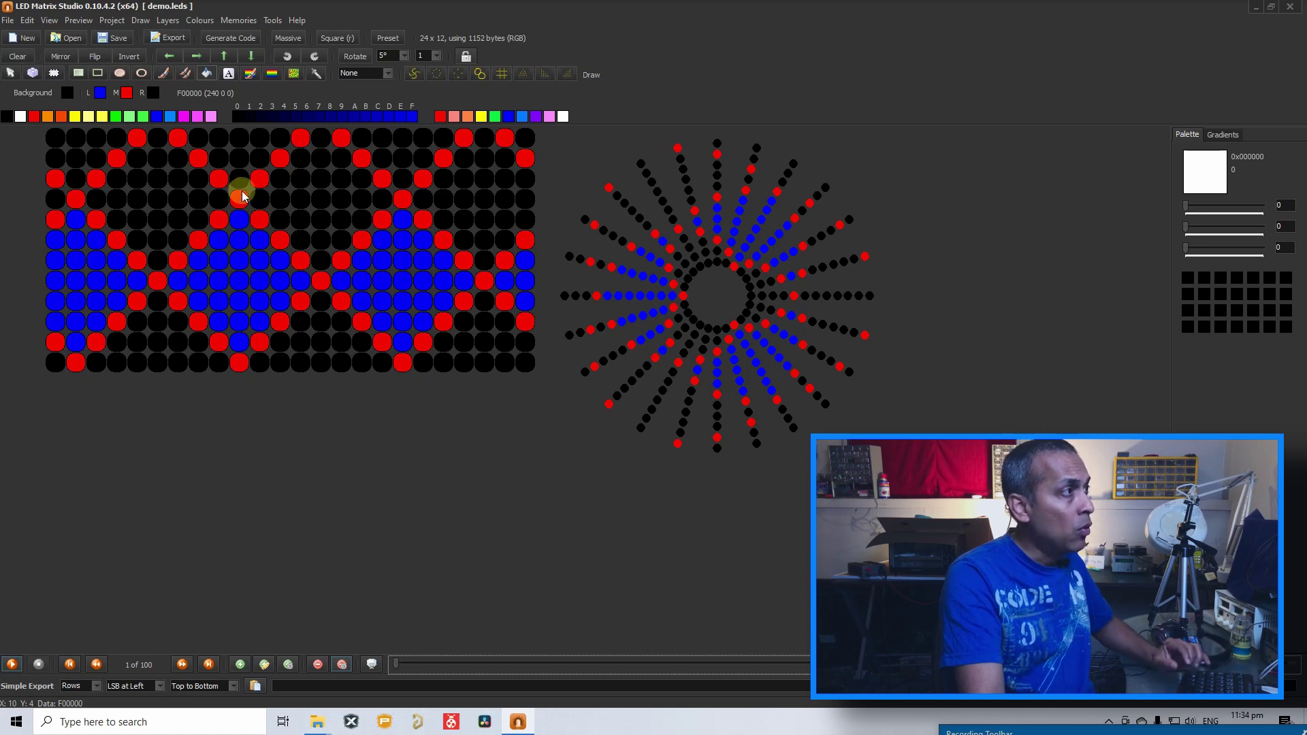
click(442, 117)
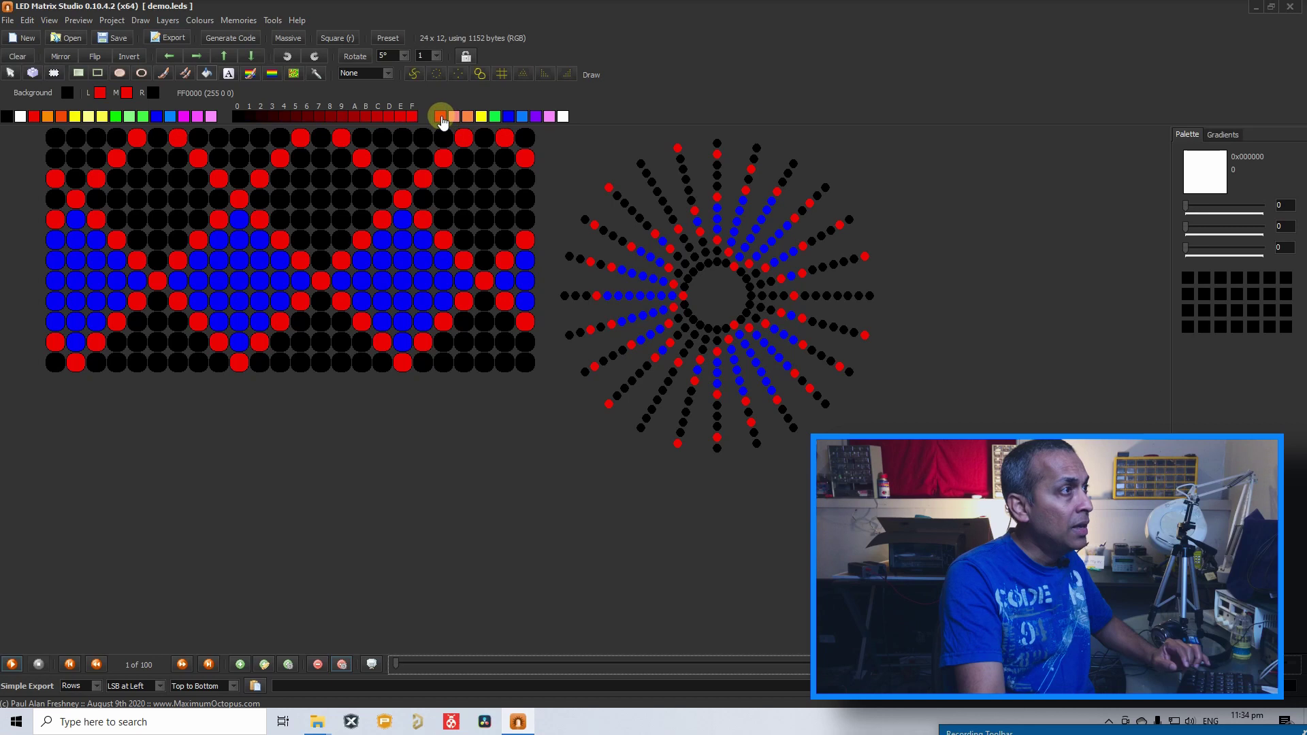